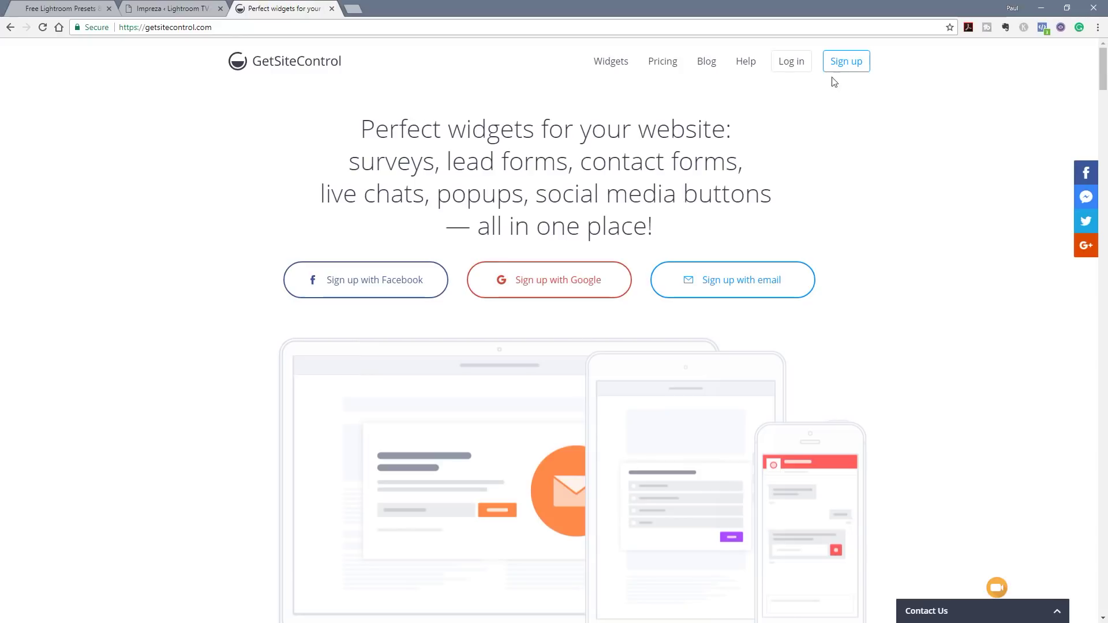
Step: Log in to the GetSiteControl account with the saved credentials
{"action": "left_click", "coordinate": [790, 66]}
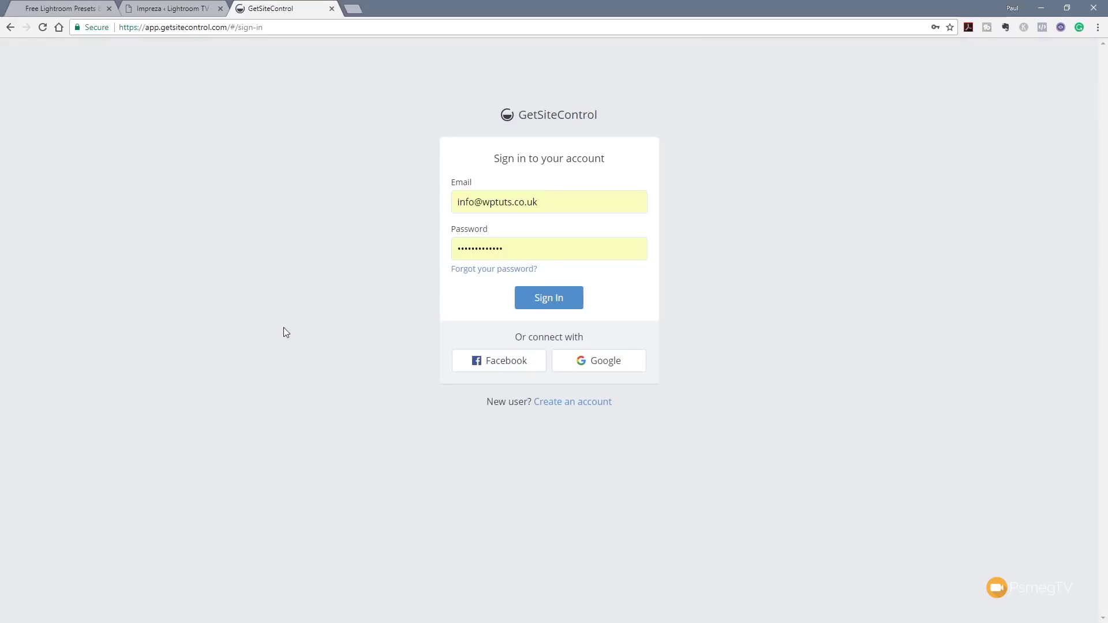
{"action": "left_click", "coordinate": [545, 307]}
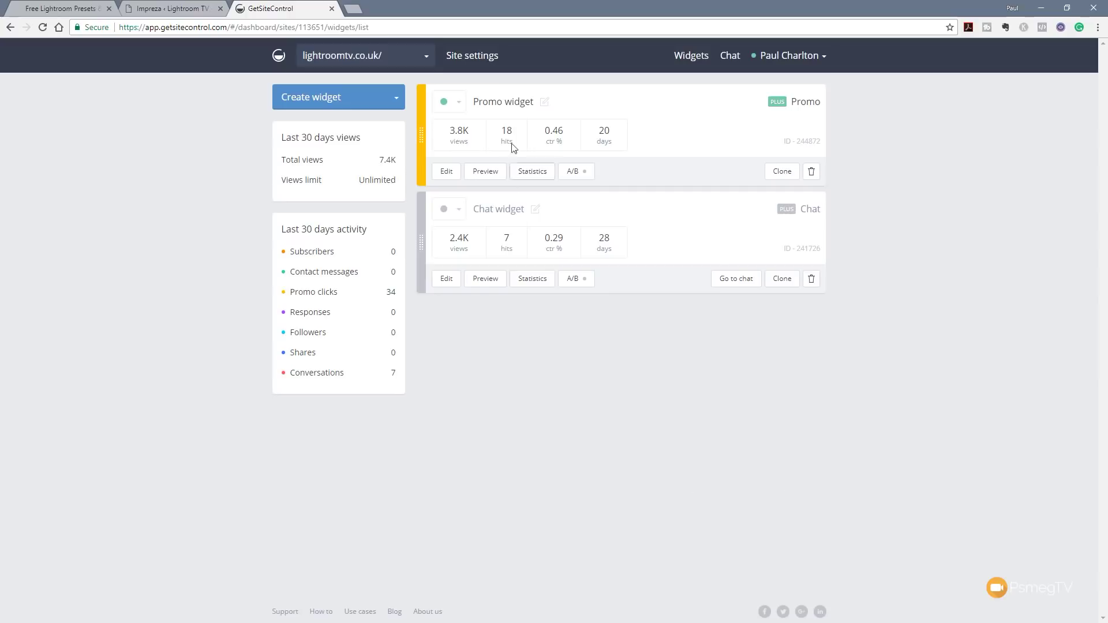
Step: Open the installation code in the lightroomtv.co.uk site settings and select the whole script
{"action": "left_click", "coordinate": [467, 56]}
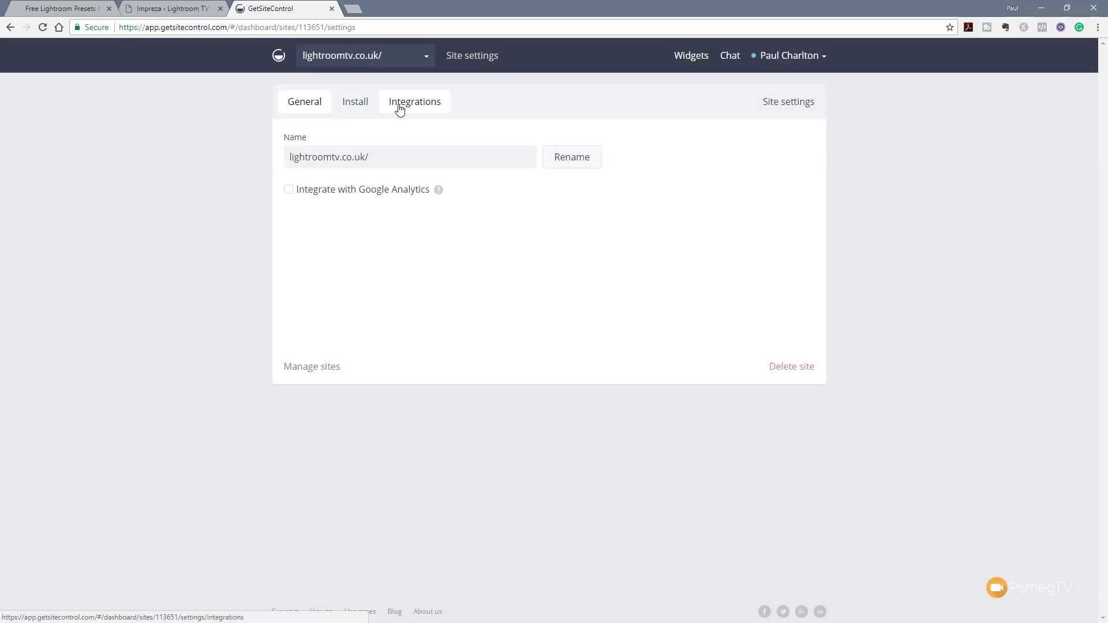
{"action": "left_click", "coordinate": [365, 109]}
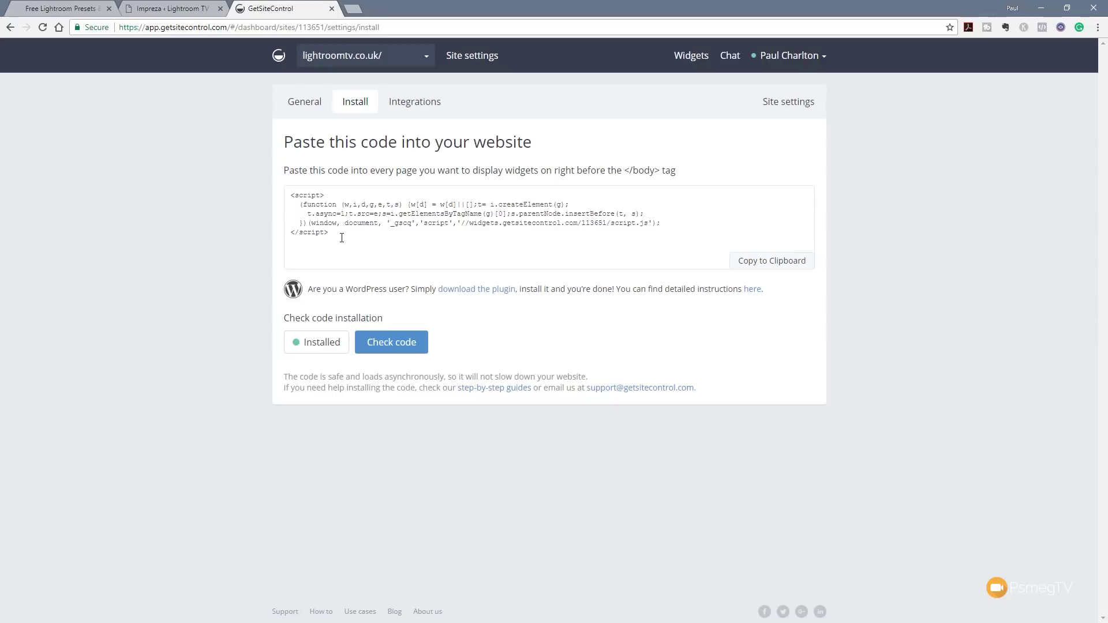
{"action": "left_click_drag", "start_coordinate": [341, 237], "coordinate": [287, 198]}
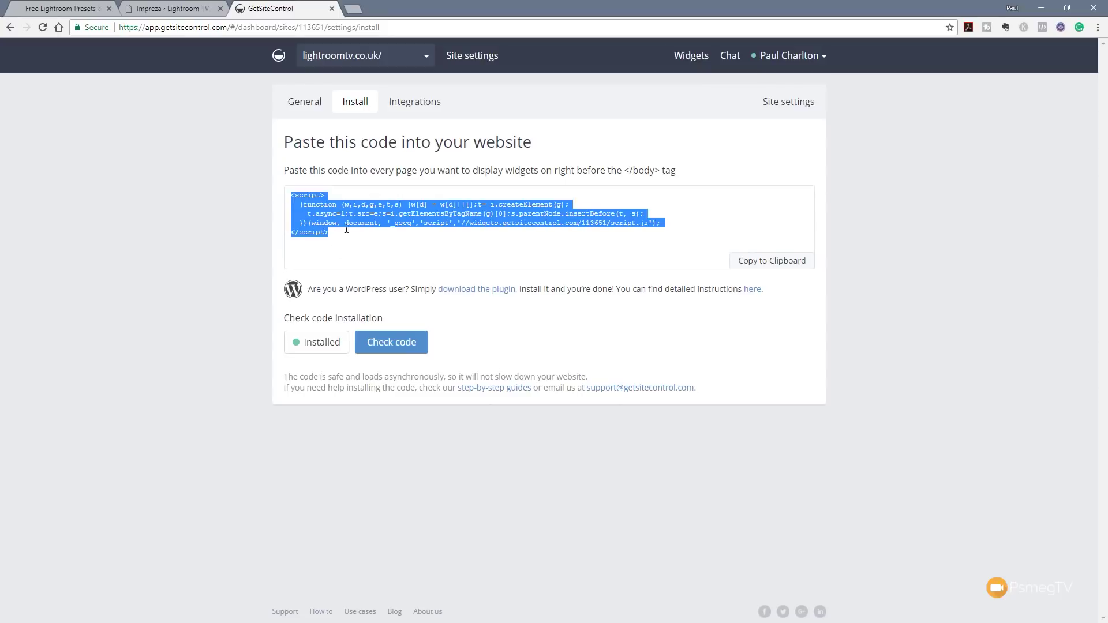
Step: Switch to the WordPress admin and highlight the GetSiteControl script in the Impreza theme's Custom HTML code
{"action": "left_click", "coordinate": [152, 9]}
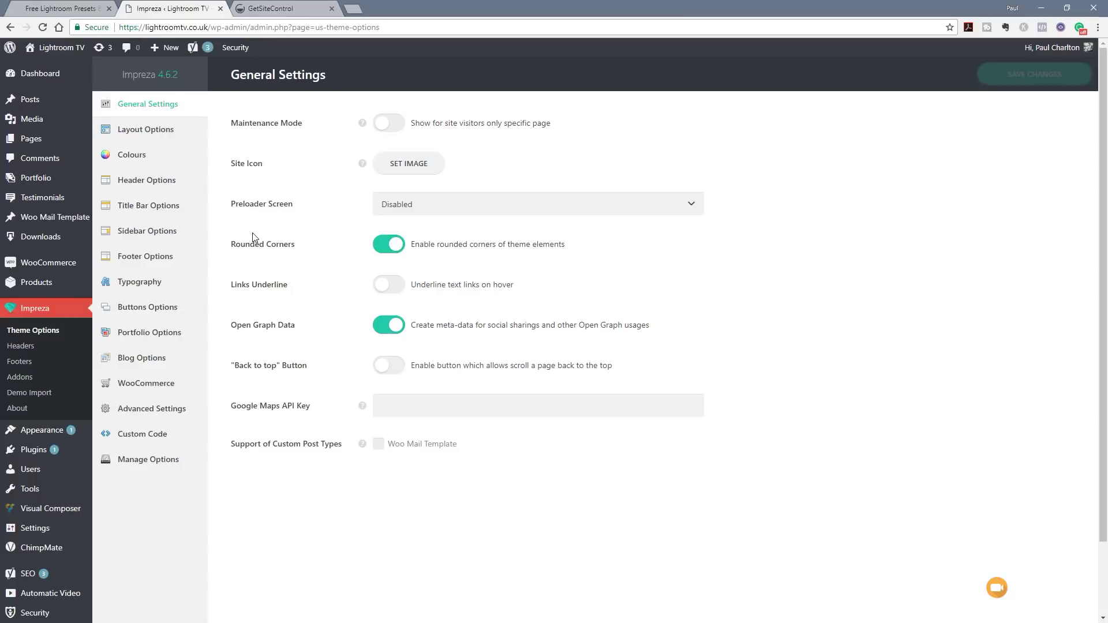
{"action": "left_click", "coordinate": [137, 434]}
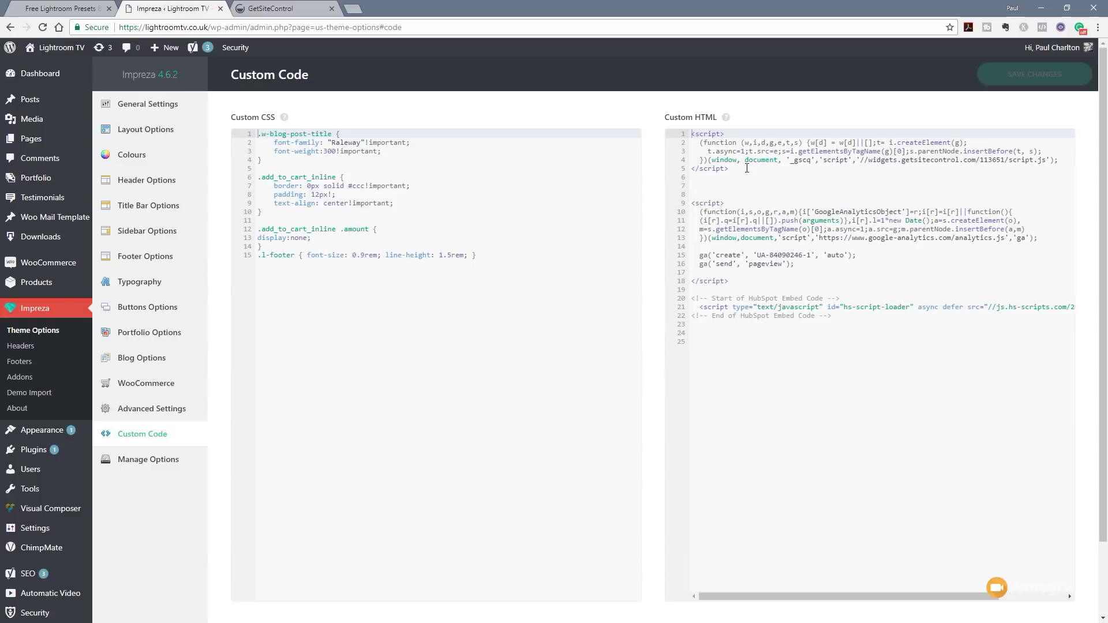
{"action": "left_click_drag", "start_coordinate": [747, 168], "coordinate": [681, 137]}
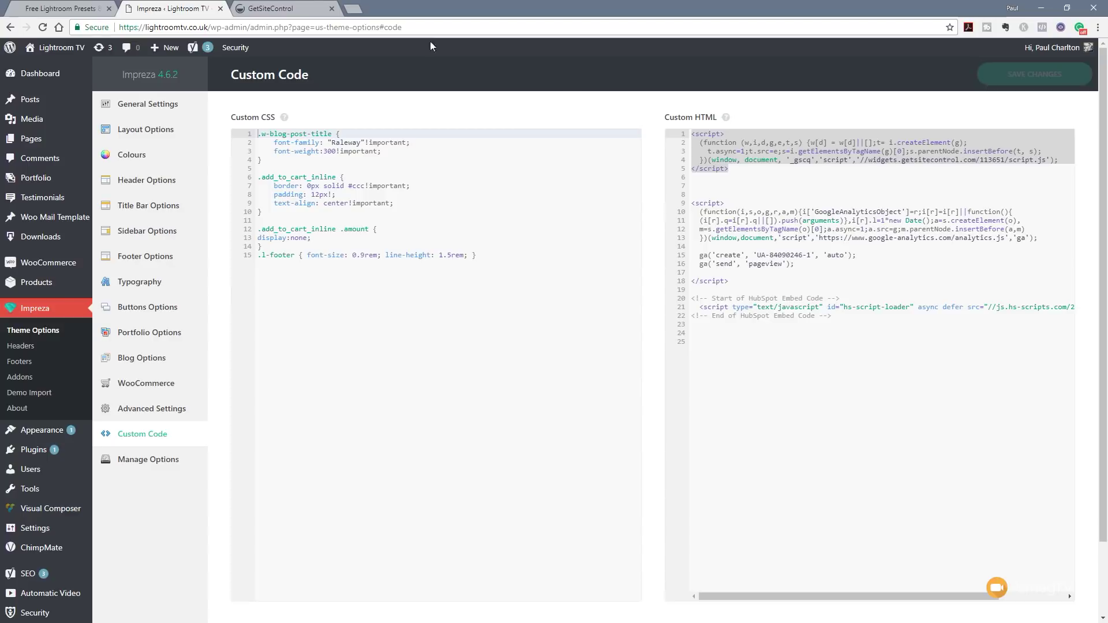
Step: Return to GetSiteControl and review the full list of application integrations for the site
{"action": "left_click", "coordinate": [271, 8]}
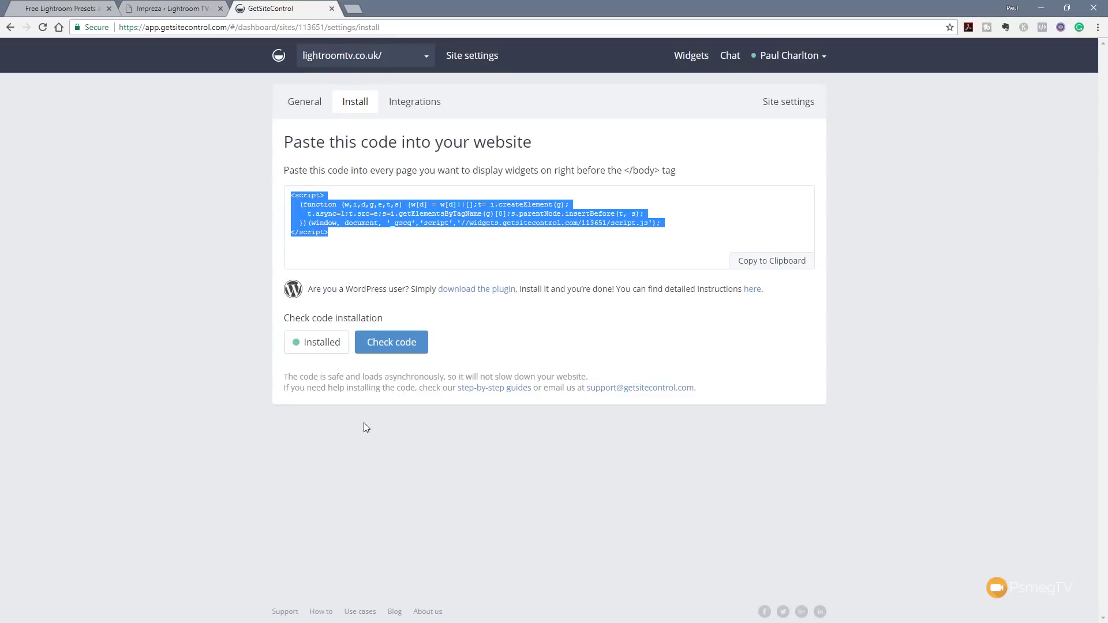
{"action": "left_click", "coordinate": [381, 194]}
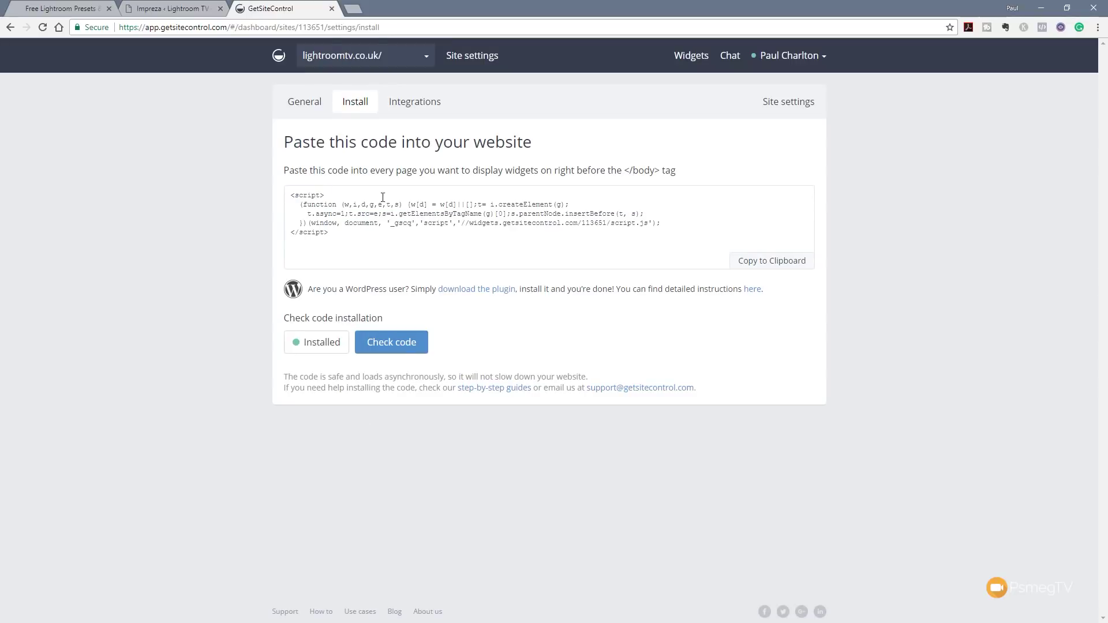
{"action": "left_click", "coordinate": [412, 106]}
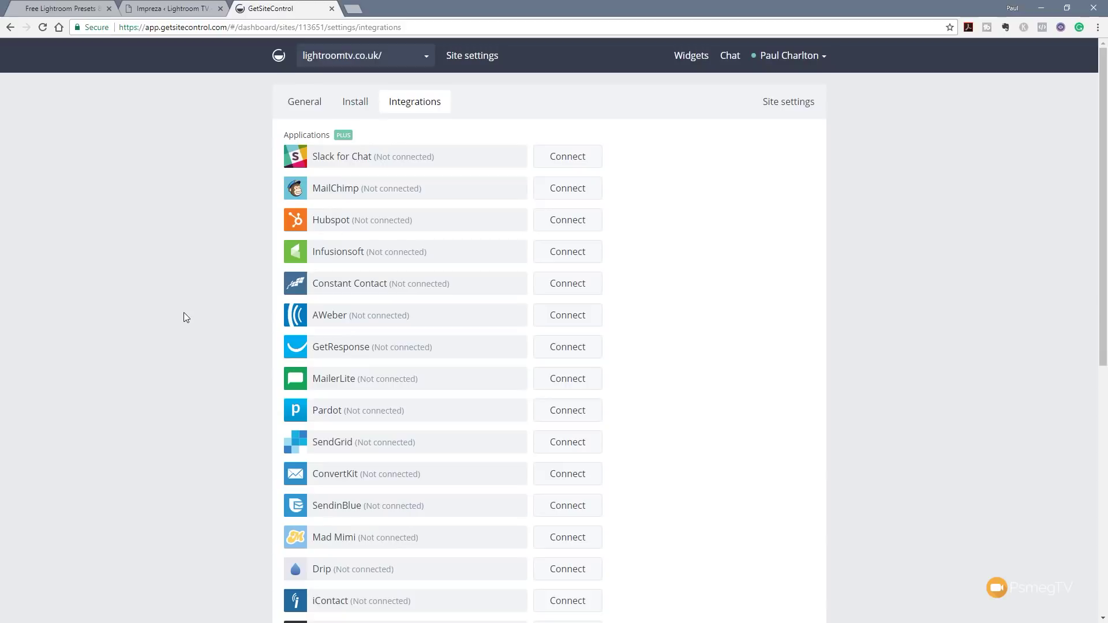
{"action": "scroll", "coordinate": [193, 415], "scroll_direction": "down", "scroll_amount": 3}
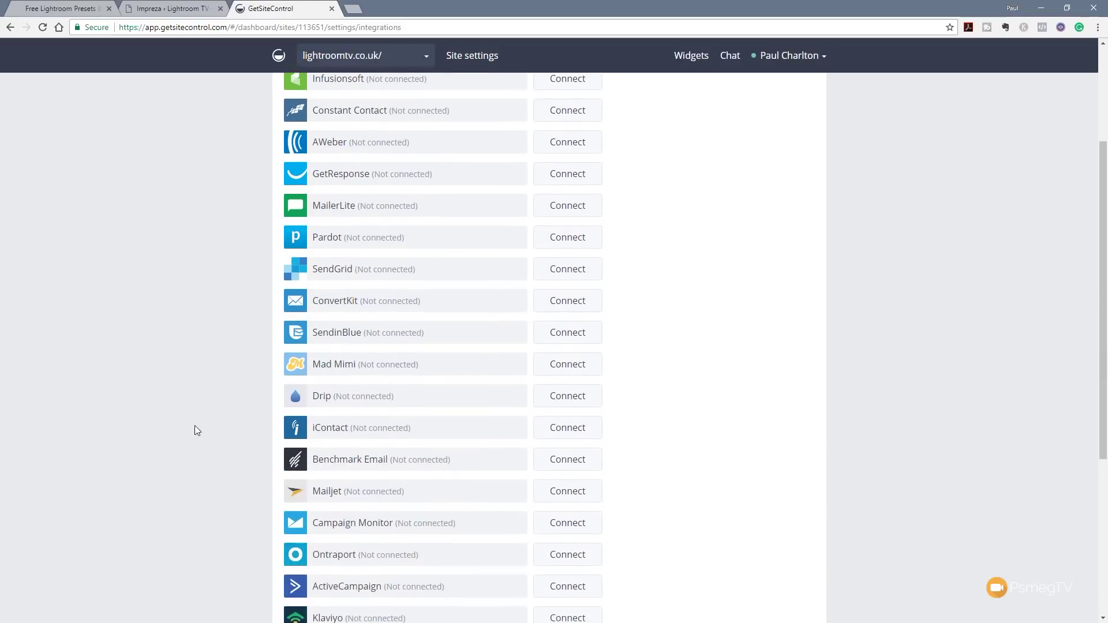
{"action": "scroll", "coordinate": [194, 426], "scroll_direction": "down", "scroll_amount": 5}
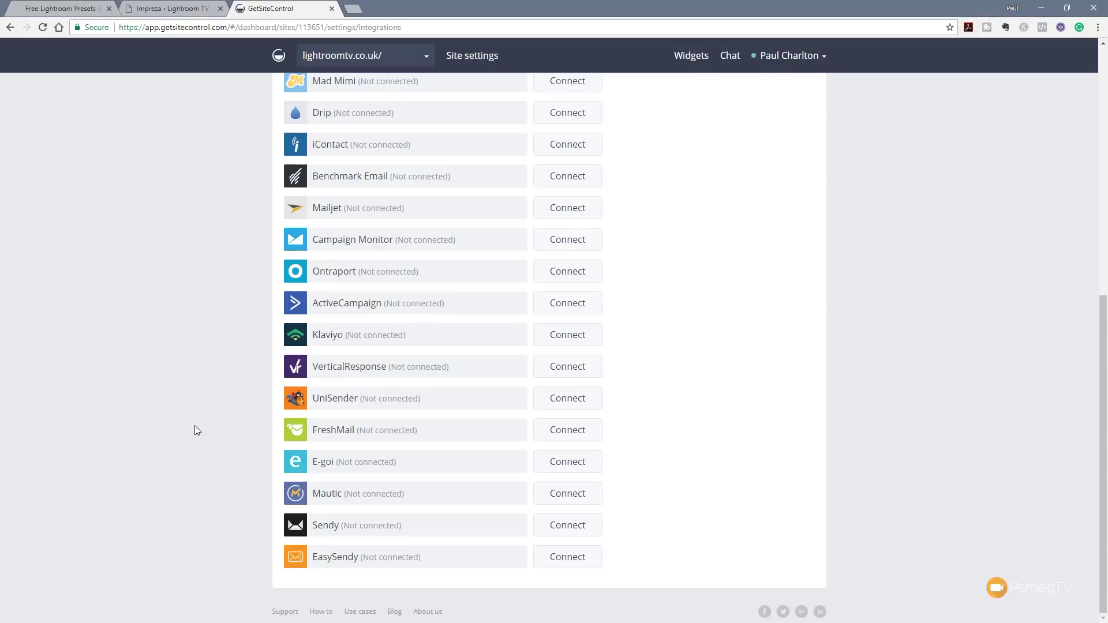
{"action": "scroll", "coordinate": [195, 430], "scroll_direction": "up", "scroll_amount": 8}
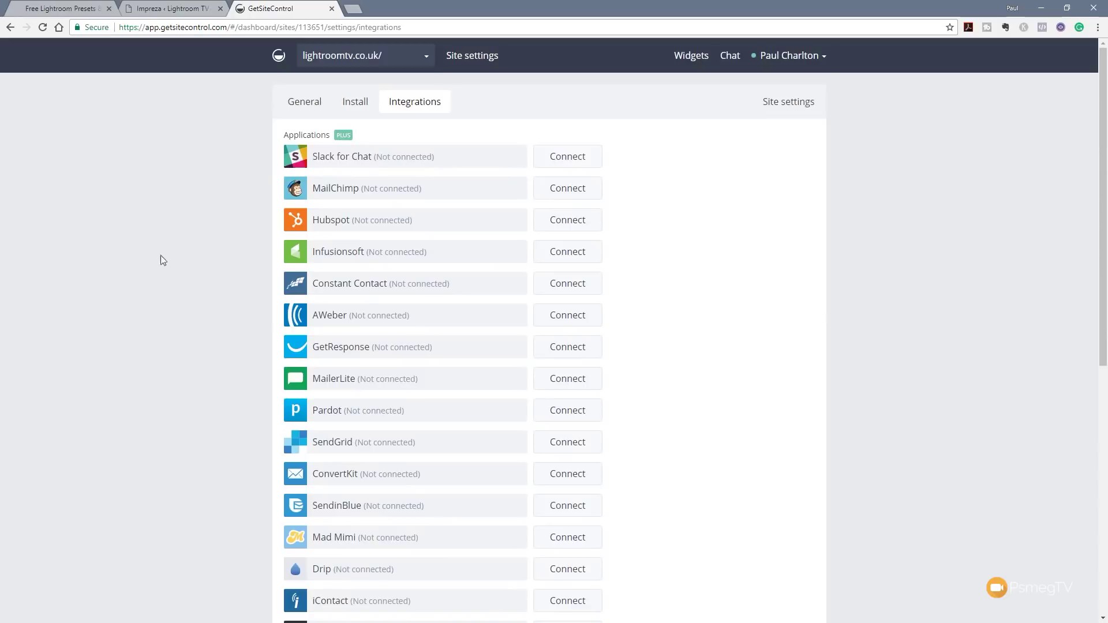
Step: Go back to the widget dashboard and view the Promo widget's activation options without changing them
{"action": "left_click", "coordinate": [279, 55]}
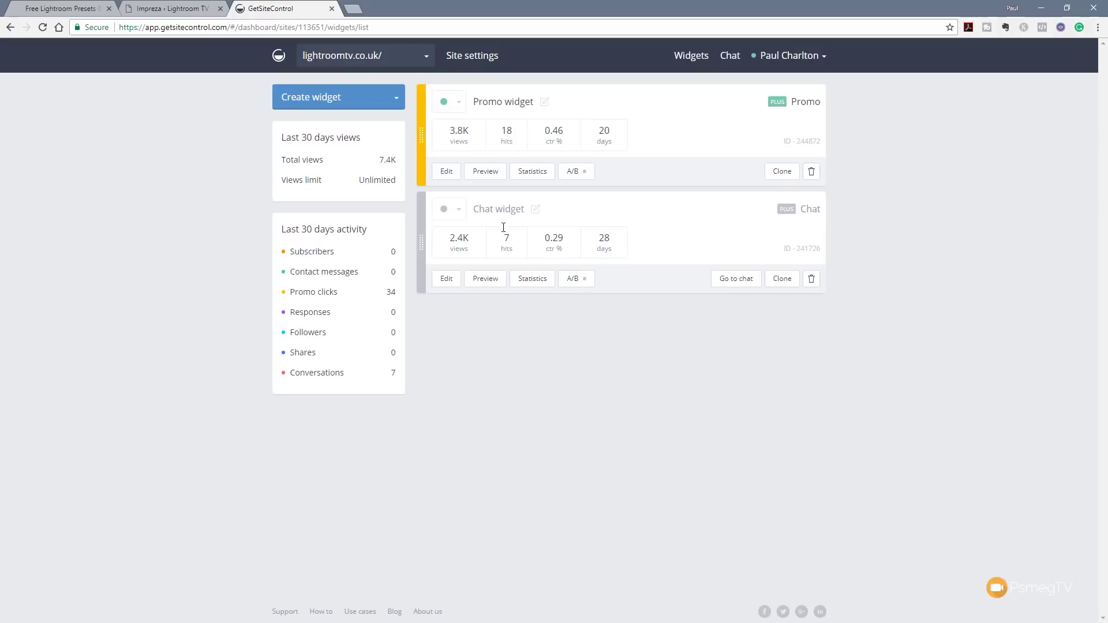
{"action": "left_click", "coordinate": [460, 103]}
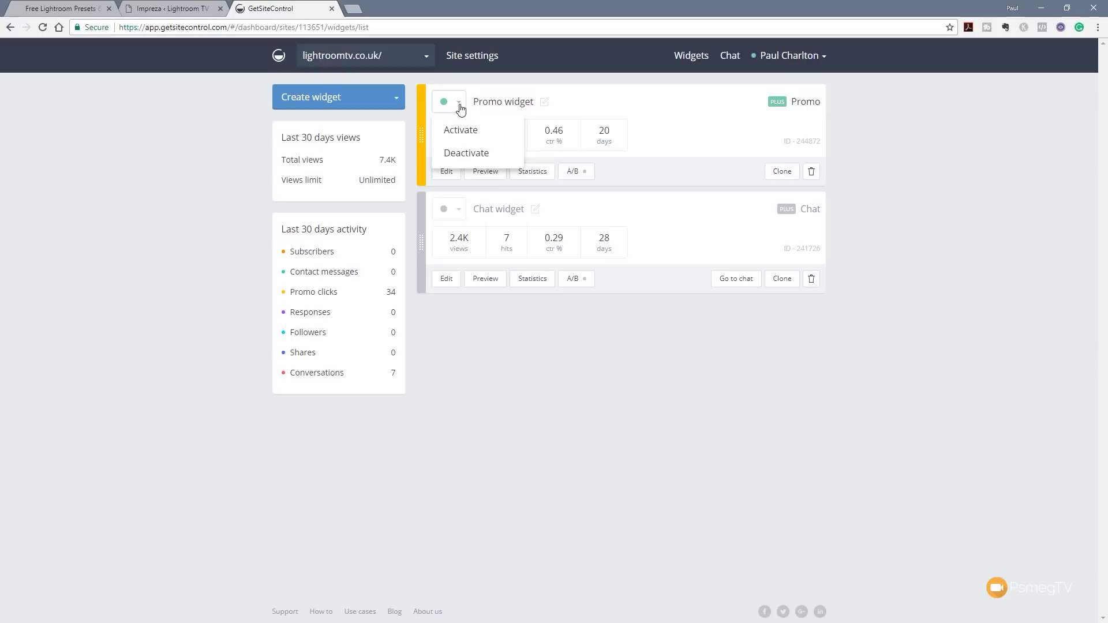
{"action": "left_click", "coordinate": [927, 146]}
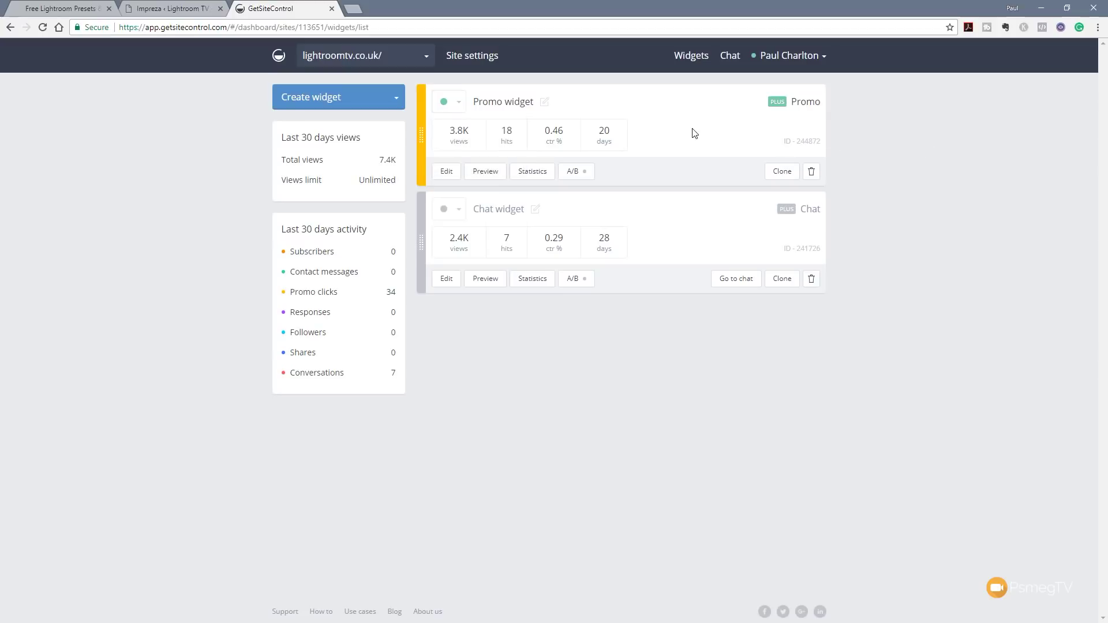
Step: Reload the live Lightroom TV homepage to check its promo bar, and return to the GetSiteControl dashboard
{"action": "left_click", "coordinate": [70, 11]}
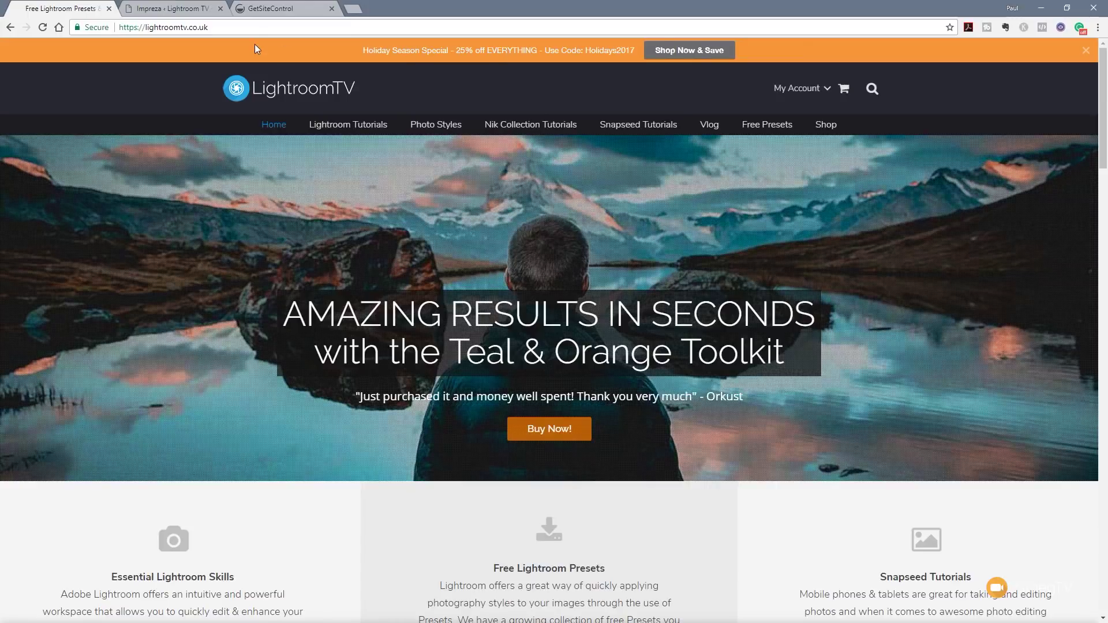
{"action": "key", "text": "F5"}
{"action": "left_click", "coordinate": [299, 9]}
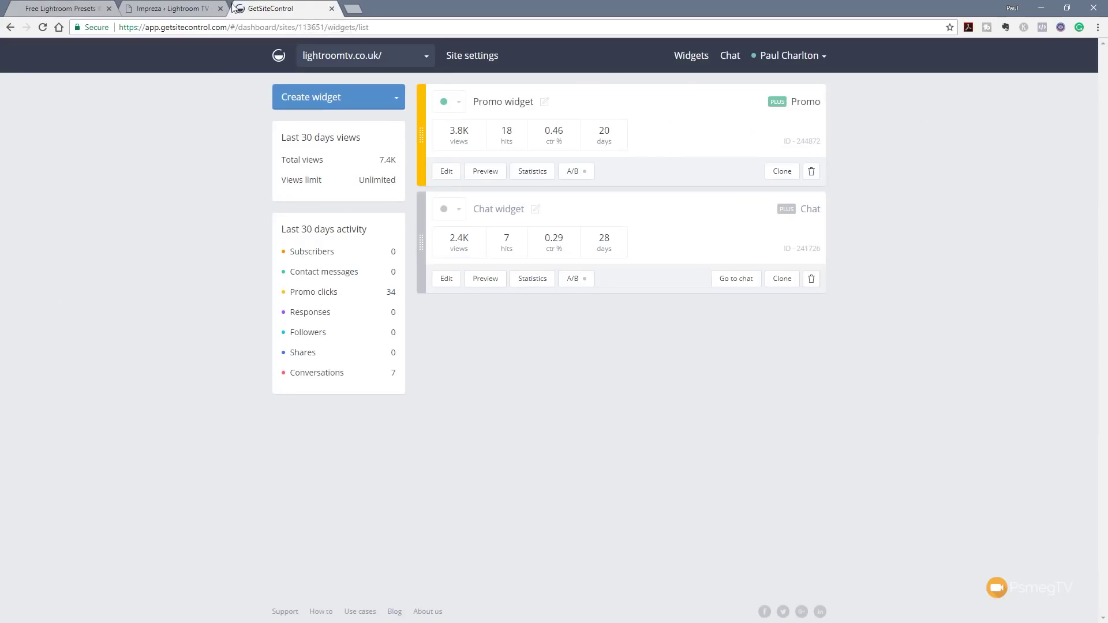
Step: Open the Promo widget for editing and examine its font and animation options and its mobile and desktop previews
{"action": "left_click", "coordinate": [447, 173]}
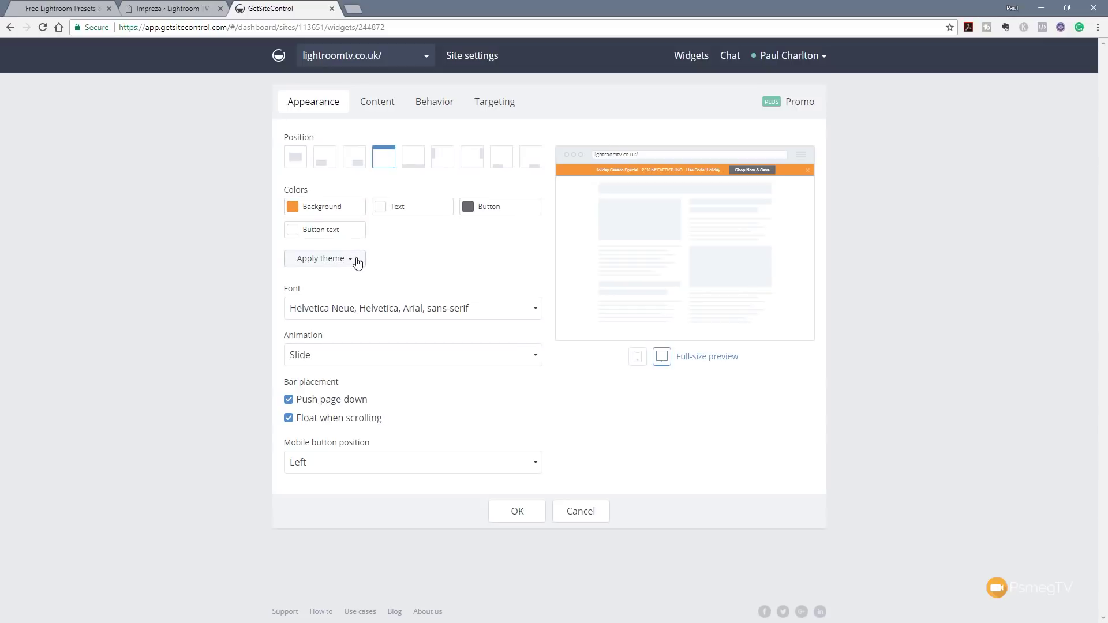
{"action": "left_click", "coordinate": [366, 309]}
{"action": "left_click", "coordinate": [367, 309]}
{"action": "left_click", "coordinate": [350, 358]}
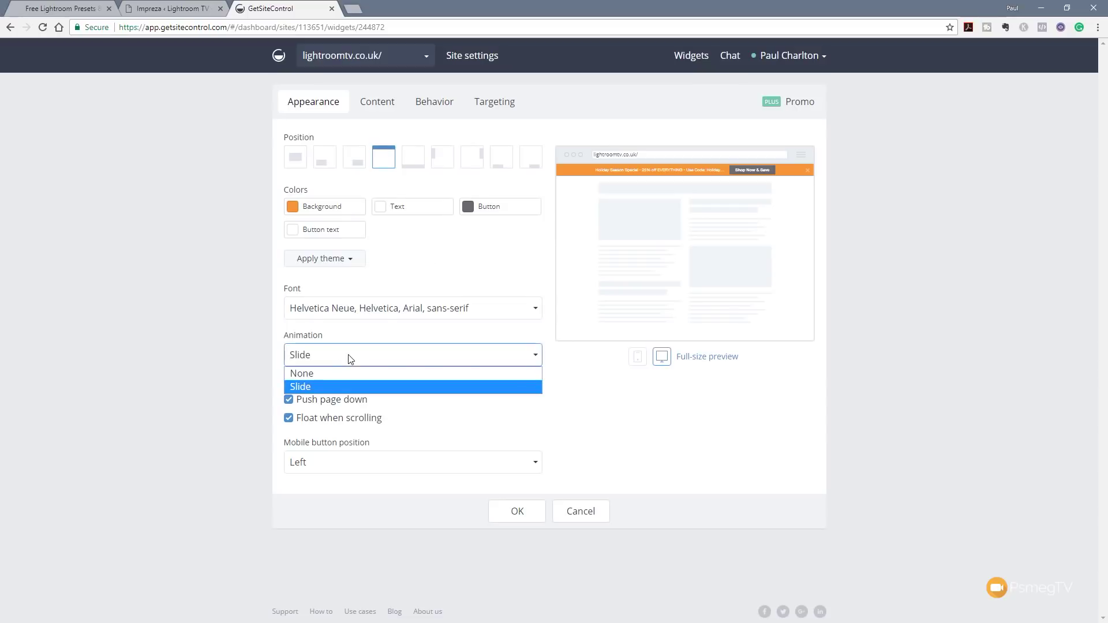
{"action": "left_click", "coordinate": [597, 390]}
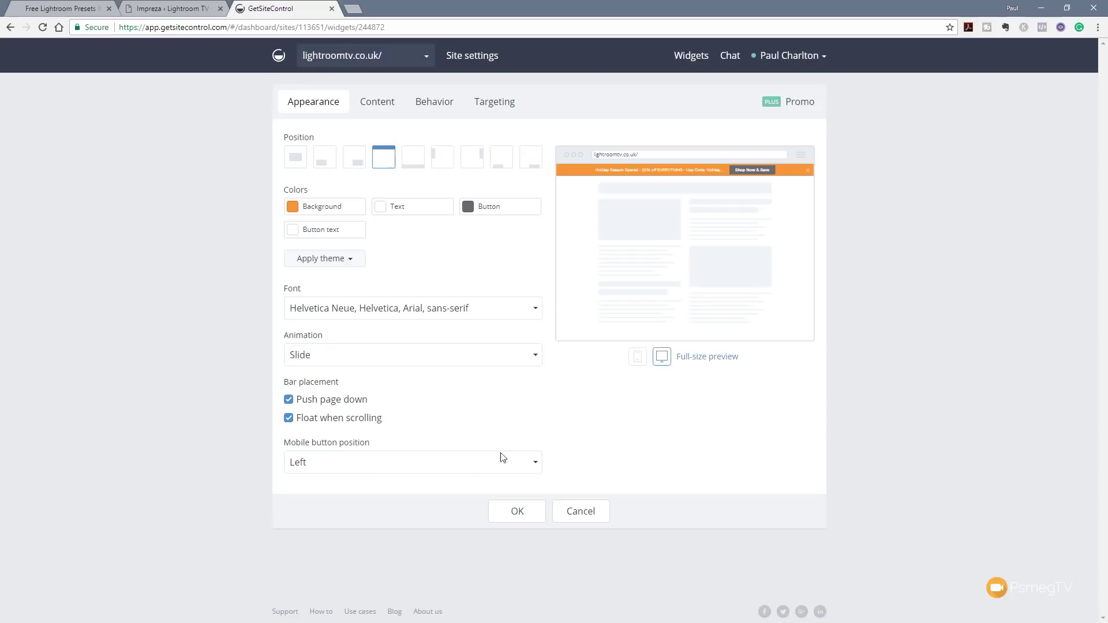
{"action": "left_click", "coordinate": [637, 357]}
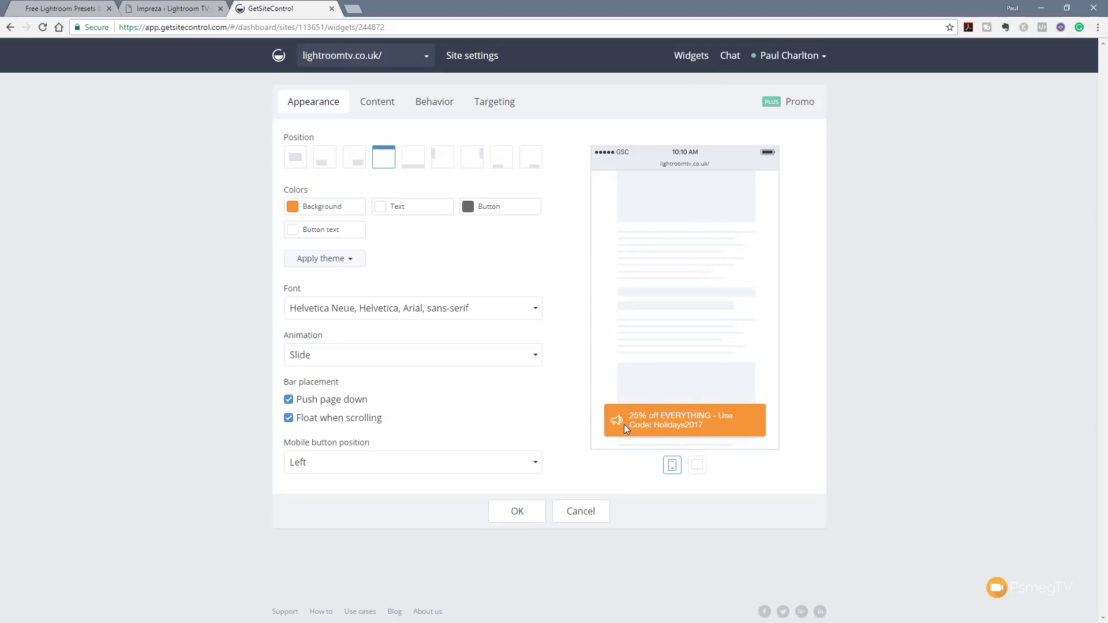
{"action": "left_click", "coordinate": [697, 465]}
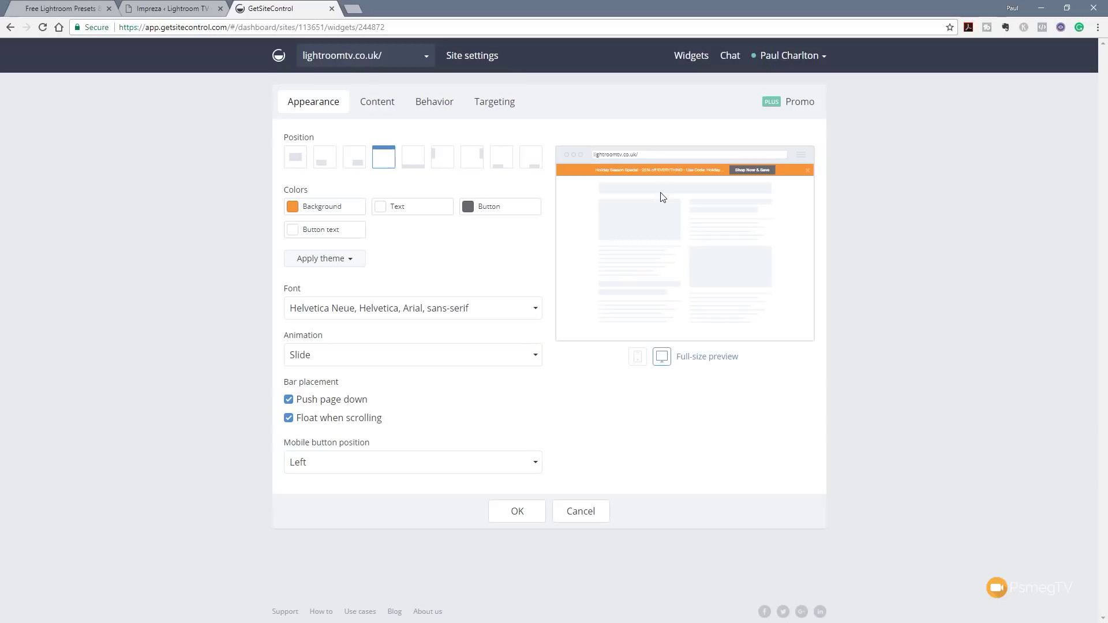
Step: Review the Promo widget's content fields and its behavior settings for display conditions, frequency and dates
{"action": "left_click", "coordinate": [388, 108]}
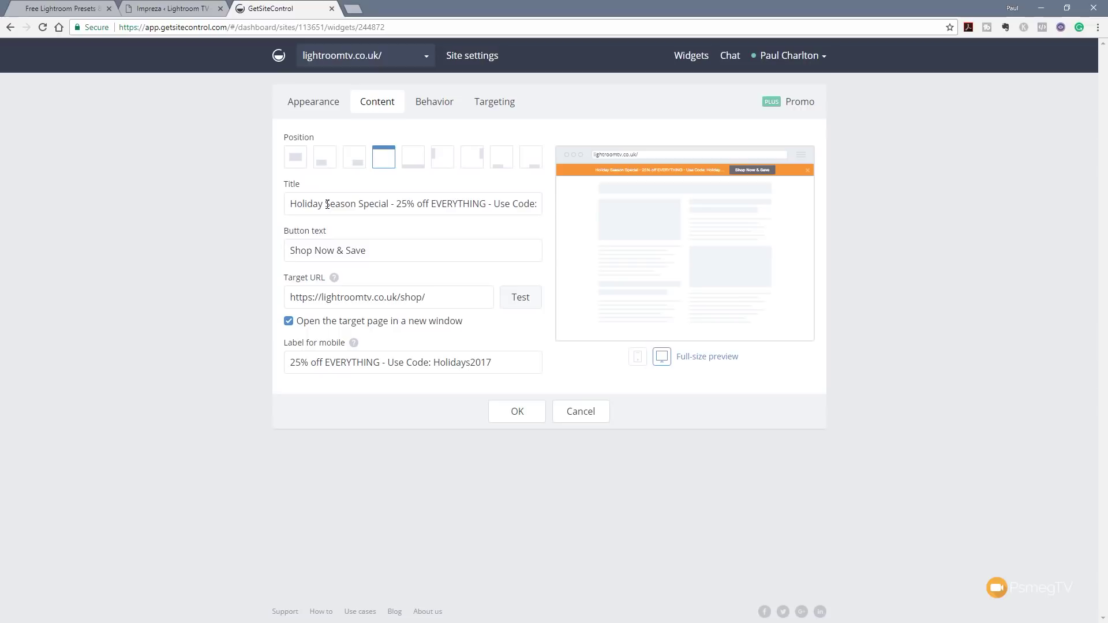
{"action": "left_click", "coordinate": [433, 103]}
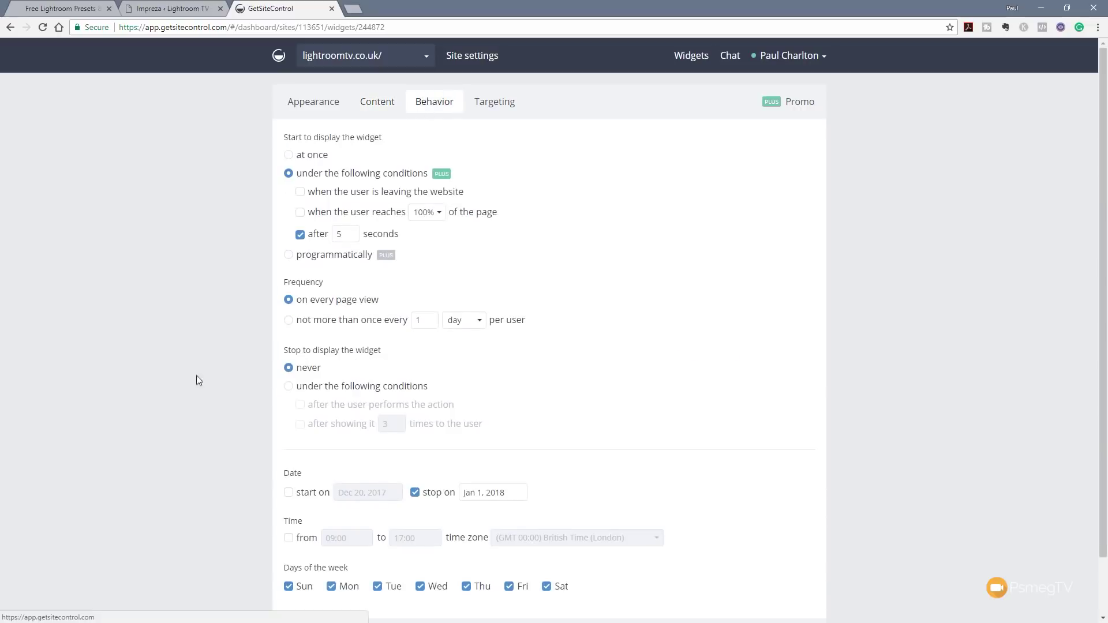
{"action": "scroll", "coordinate": [215, 403], "scroll_direction": "down", "scroll_amount": 2}
{"action": "scroll", "coordinate": [216, 404], "scroll_direction": "up", "scroll_amount": 2}
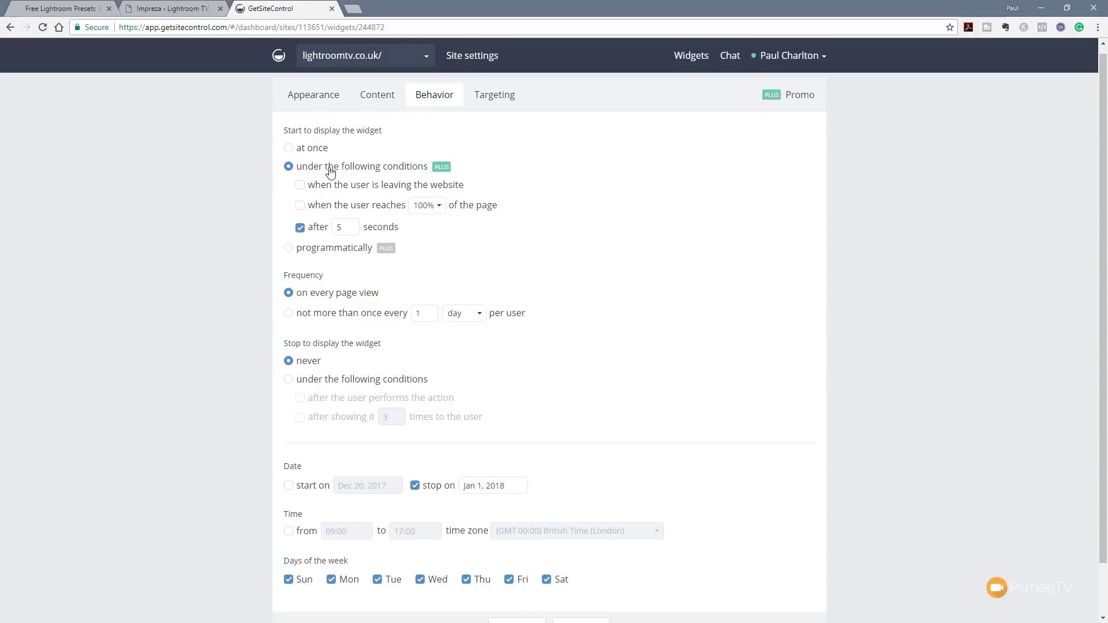
{"action": "scroll", "coordinate": [260, 487], "scroll_direction": "down", "scroll_amount": 2}
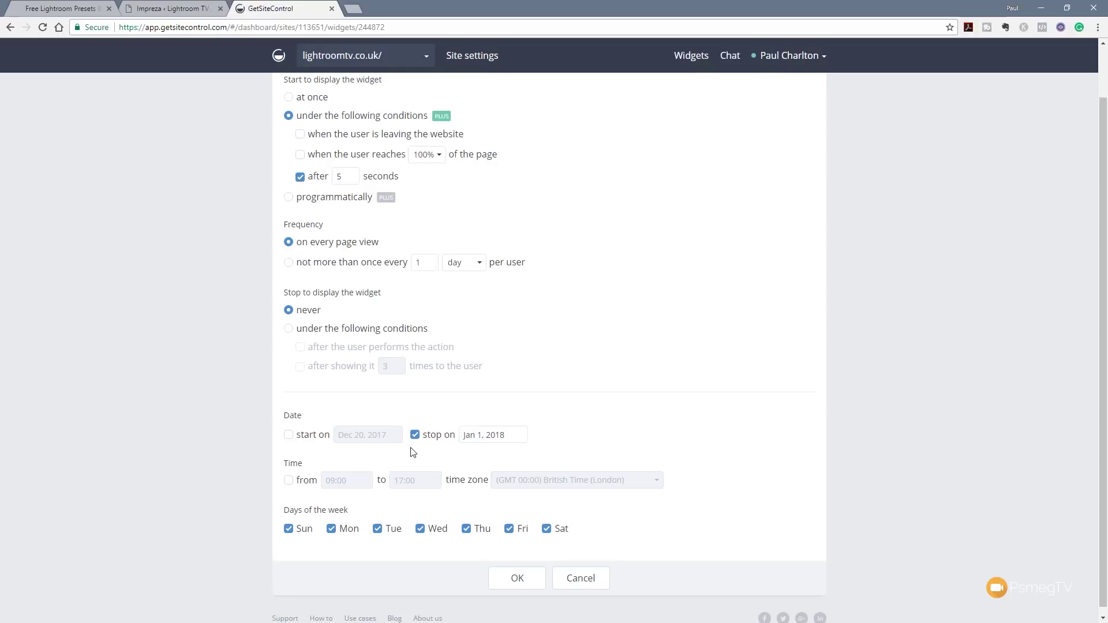
{"action": "scroll", "coordinate": [413, 452], "scroll_direction": "up", "scroll_amount": 1}
Step: Open the Promo widget's targeting settings and inspect the page display choices and visitor conditions
{"action": "left_click", "coordinate": [500, 107]}
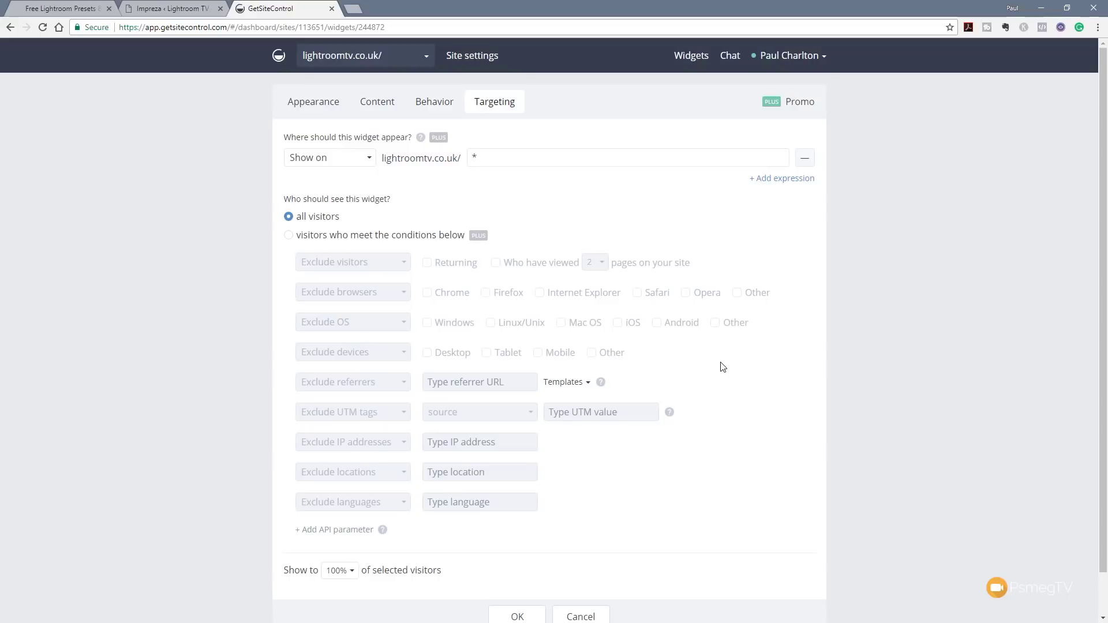
{"action": "left_click", "coordinate": [369, 158]}
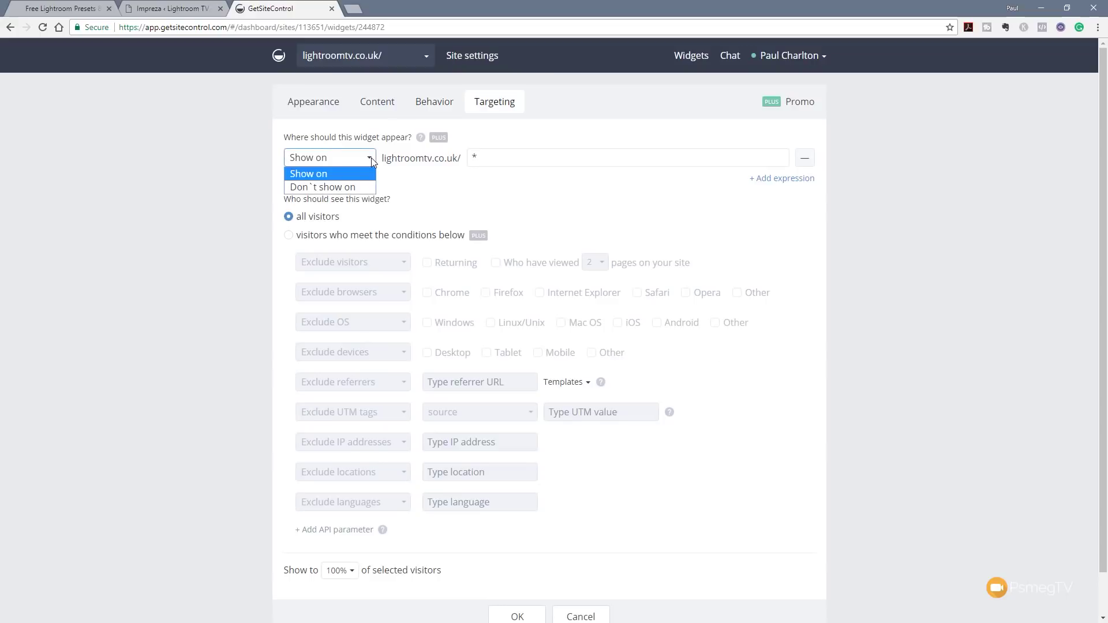
{"action": "left_click", "coordinate": [472, 184]}
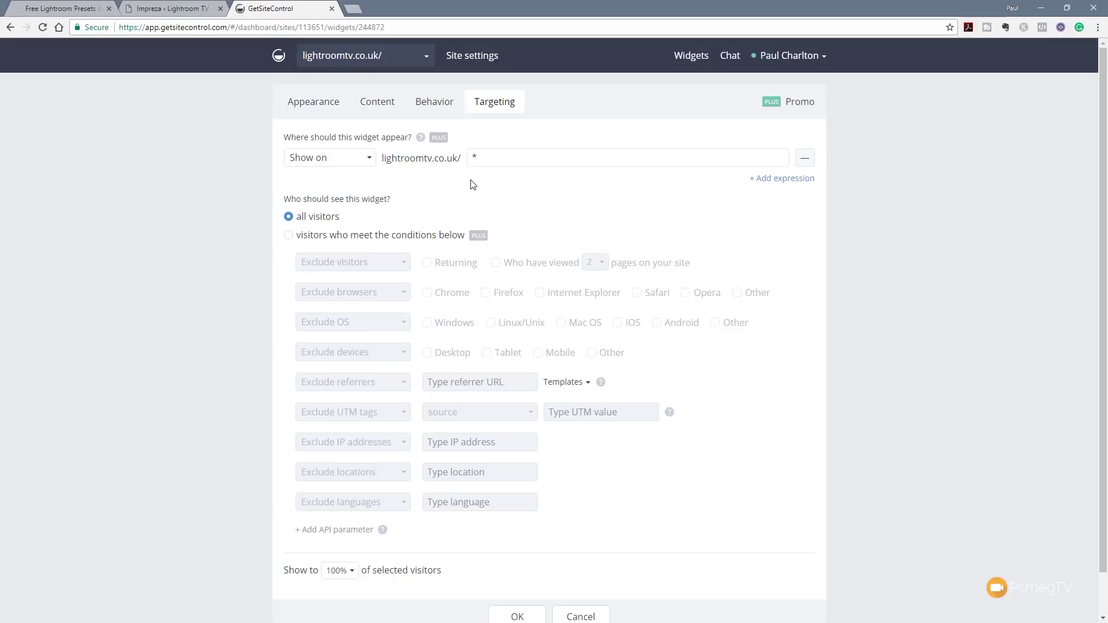
{"action": "scroll", "coordinate": [239, 281], "scroll_direction": "down", "scroll_amount": 1}
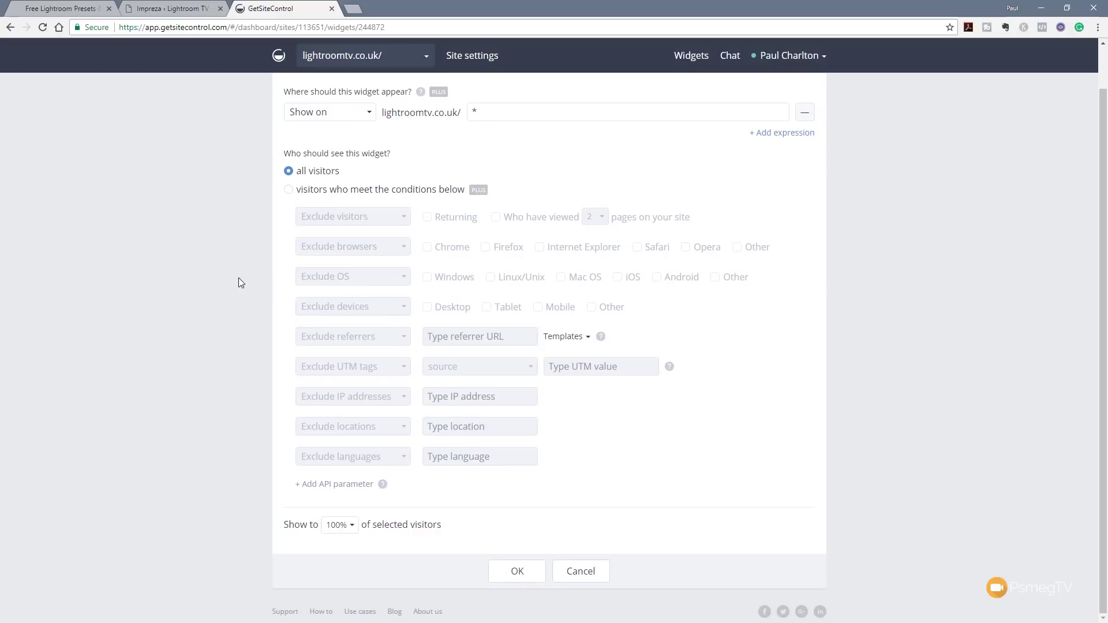
Step: Limit the Promo widget to visitors who meet the conditions below, and view the include and exclude choices for devices
{"action": "left_click", "coordinate": [288, 191]}
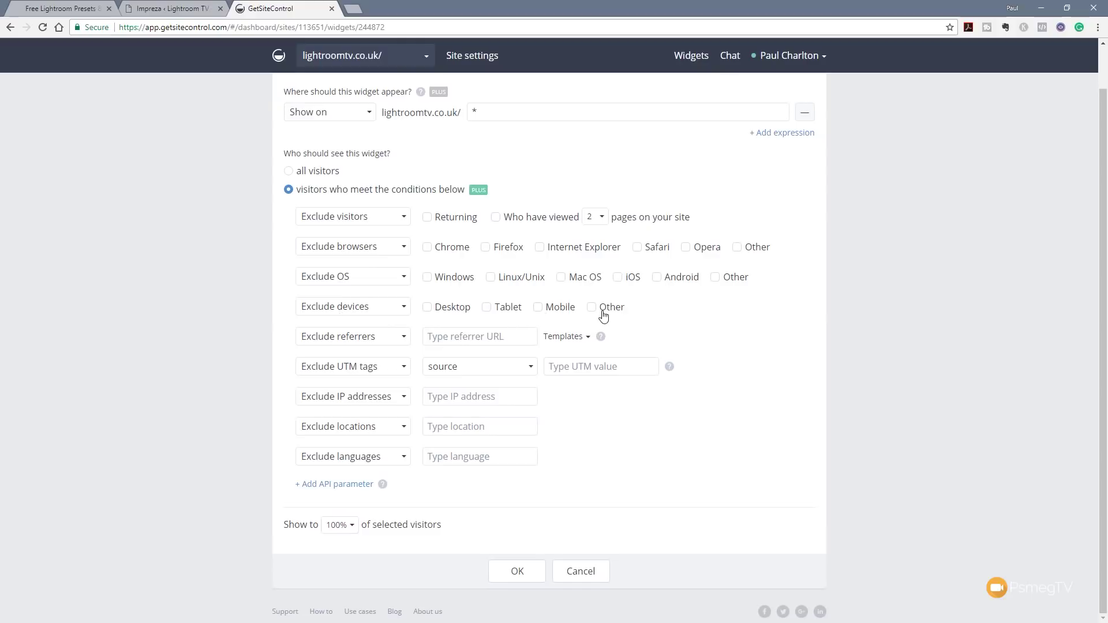
{"action": "left_click", "coordinate": [406, 310]}
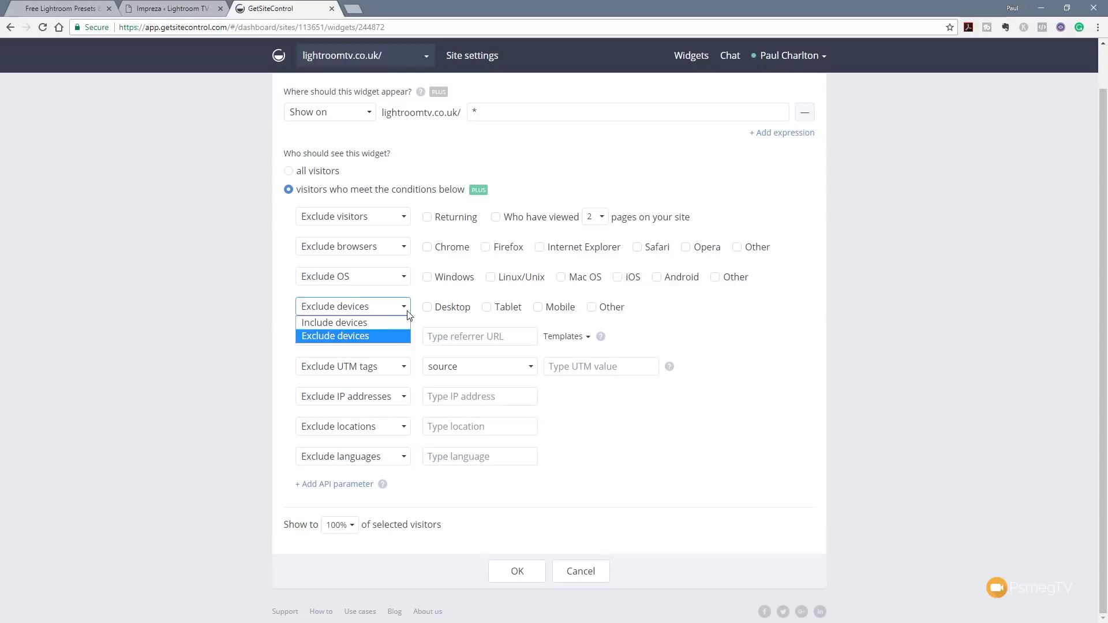
{"action": "left_click", "coordinate": [242, 313]}
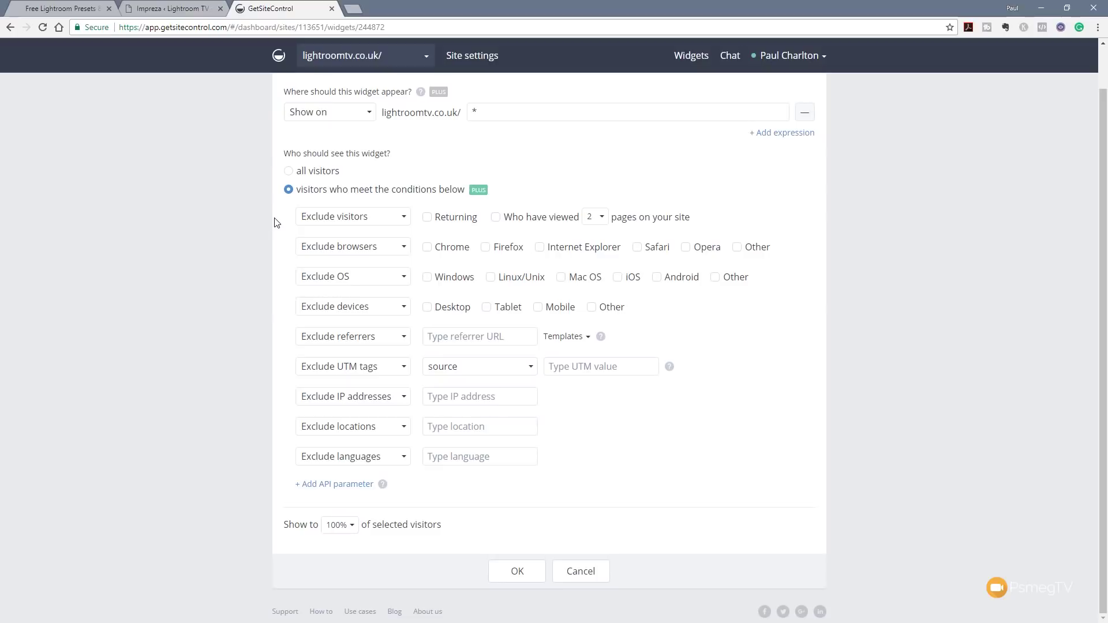
Step: Set the Promo widget's audience back to all visitors and return to the site's widget list
{"action": "left_click", "coordinate": [288, 170]}
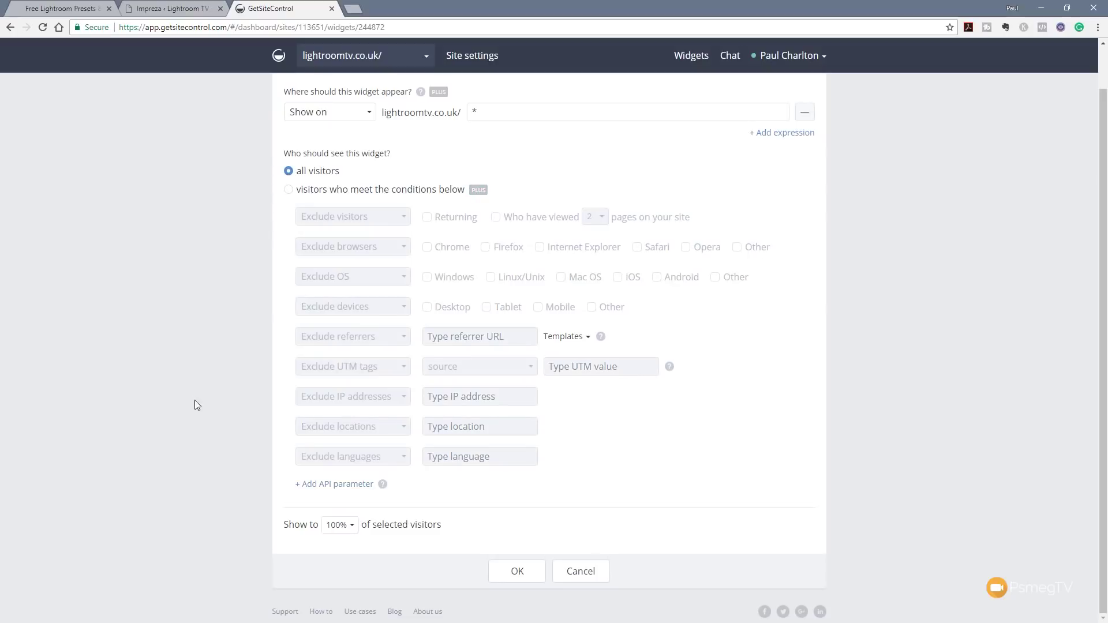
{"action": "scroll", "coordinate": [195, 400], "scroll_direction": "up", "scroll_amount": 1}
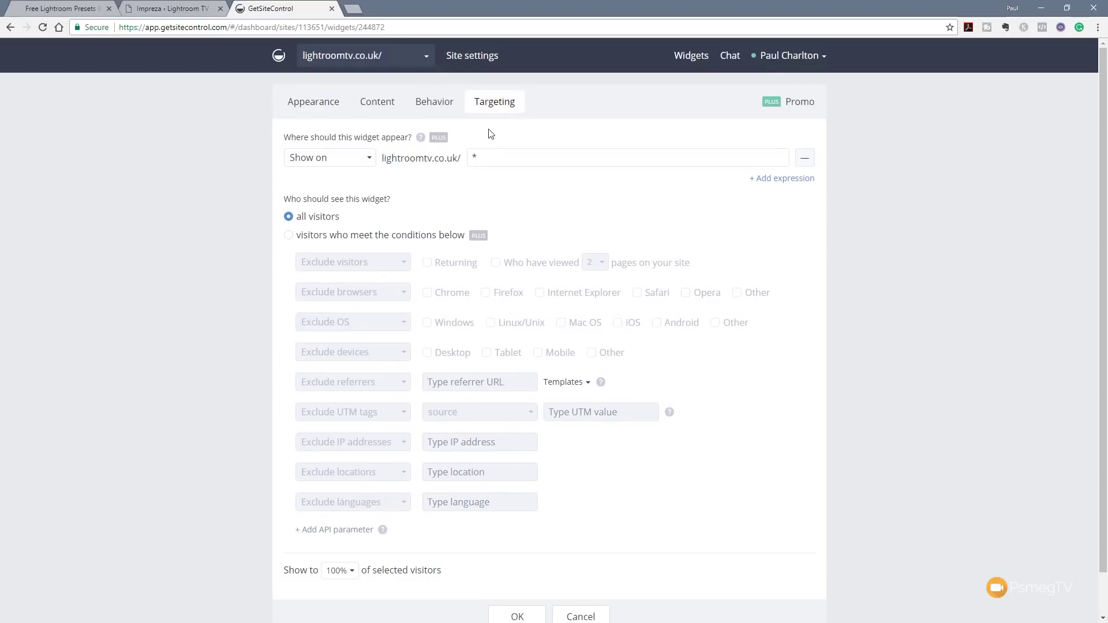
{"action": "left_click", "coordinate": [279, 55]}
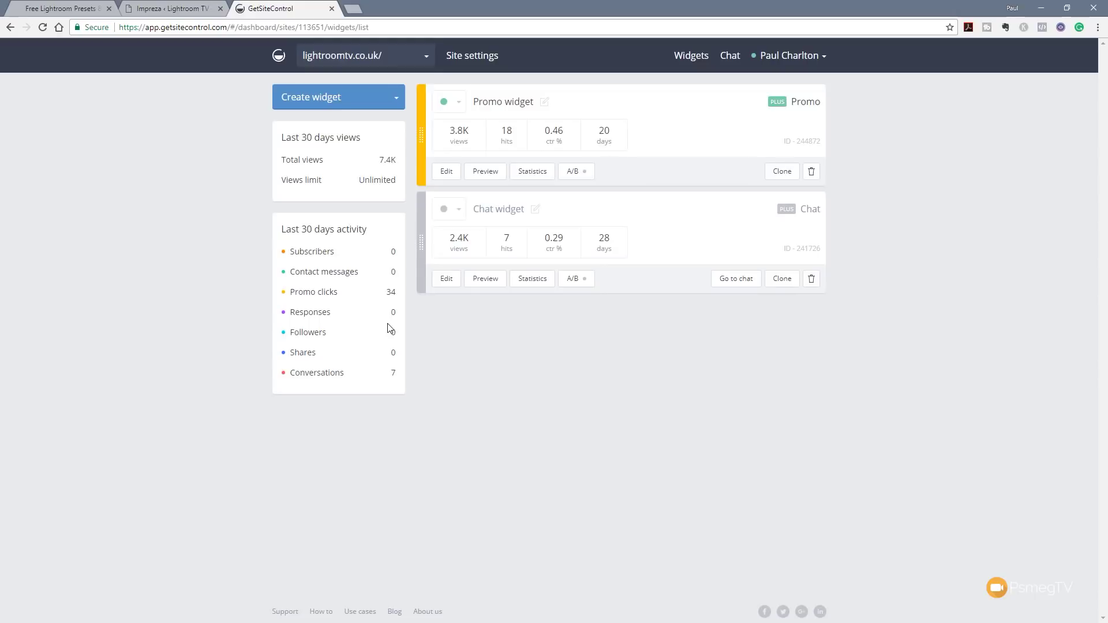
Step: Activate the Chat widget, reload the LightroomTV home page, and open and collapse its chat window to check it
{"action": "left_click", "coordinate": [458, 209]}
{"action": "left_click", "coordinate": [454, 240]}
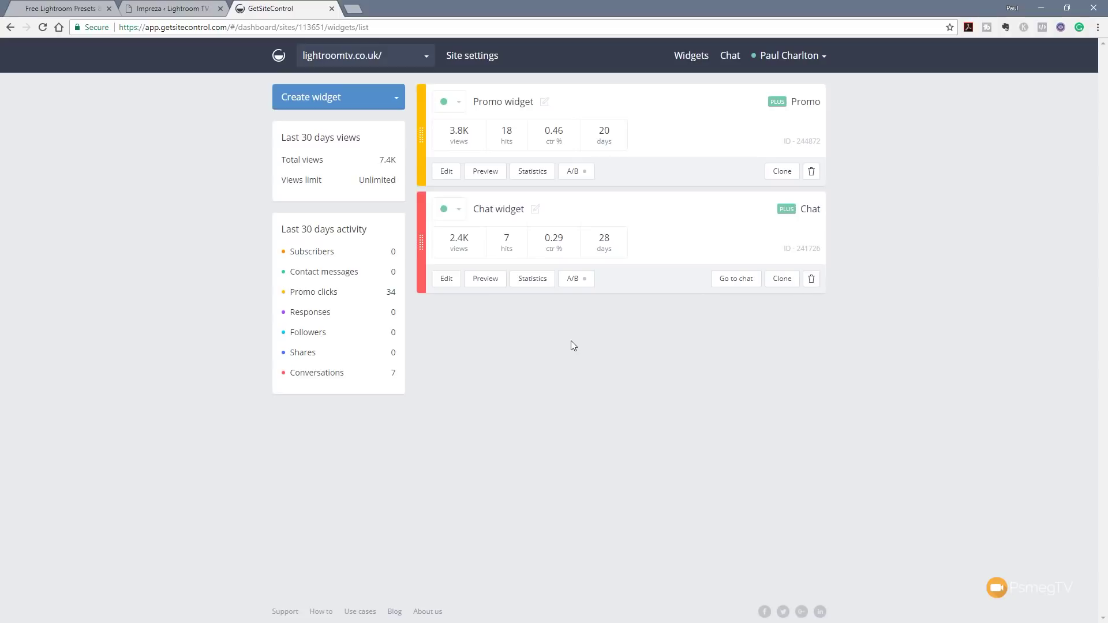
{"action": "left_click", "coordinate": [43, 10]}
{"action": "left_click", "coordinate": [42, 27]}
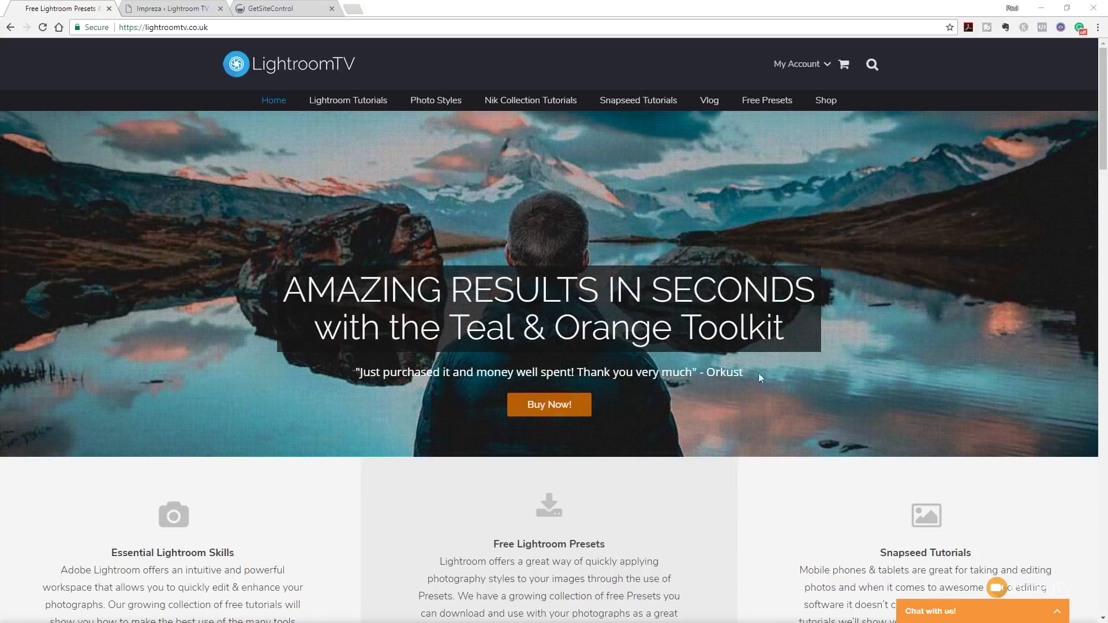
{"action": "left_click", "coordinate": [1033, 618]}
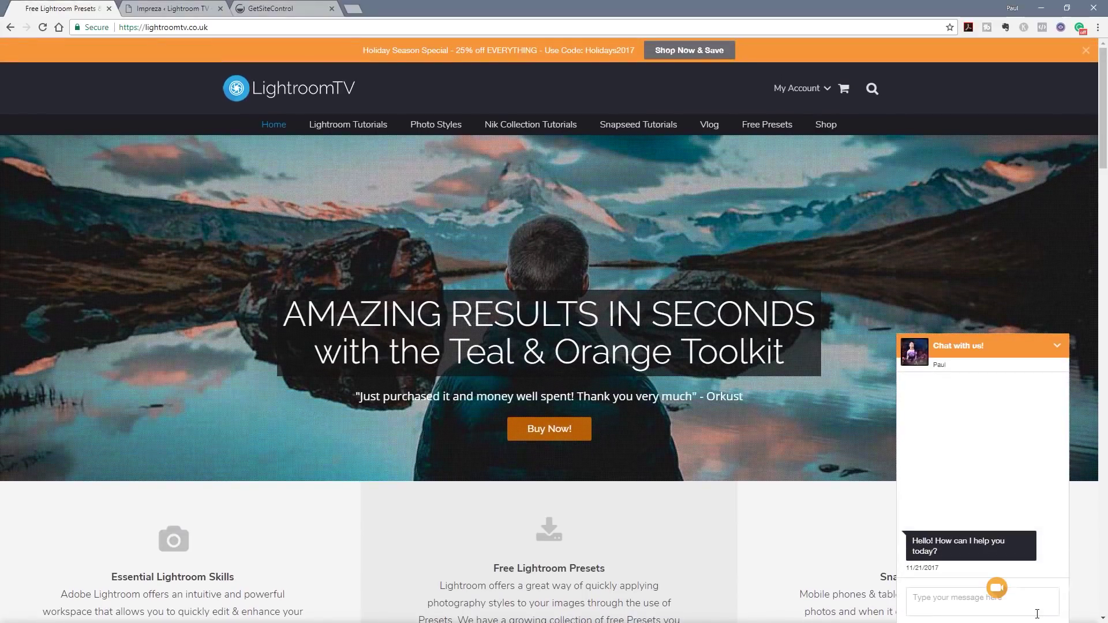
{"action": "left_click", "coordinate": [1060, 351]}
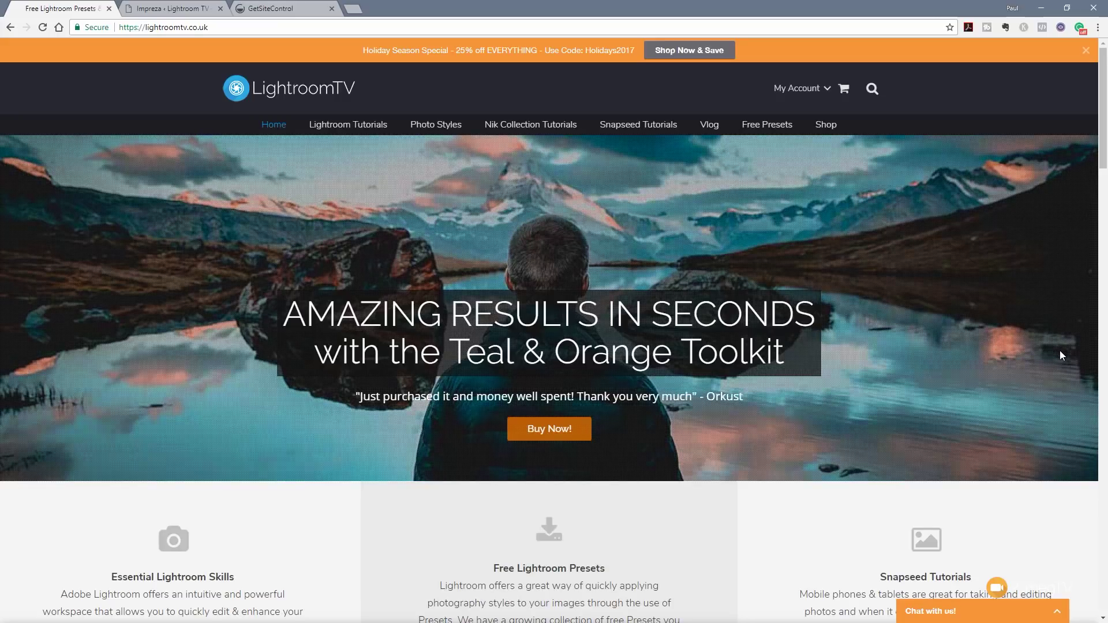
Step: Start a new Survey widget in GetSiteControl and position it as a pop-up in the center of the page
{"action": "left_click", "coordinate": [299, 12]}
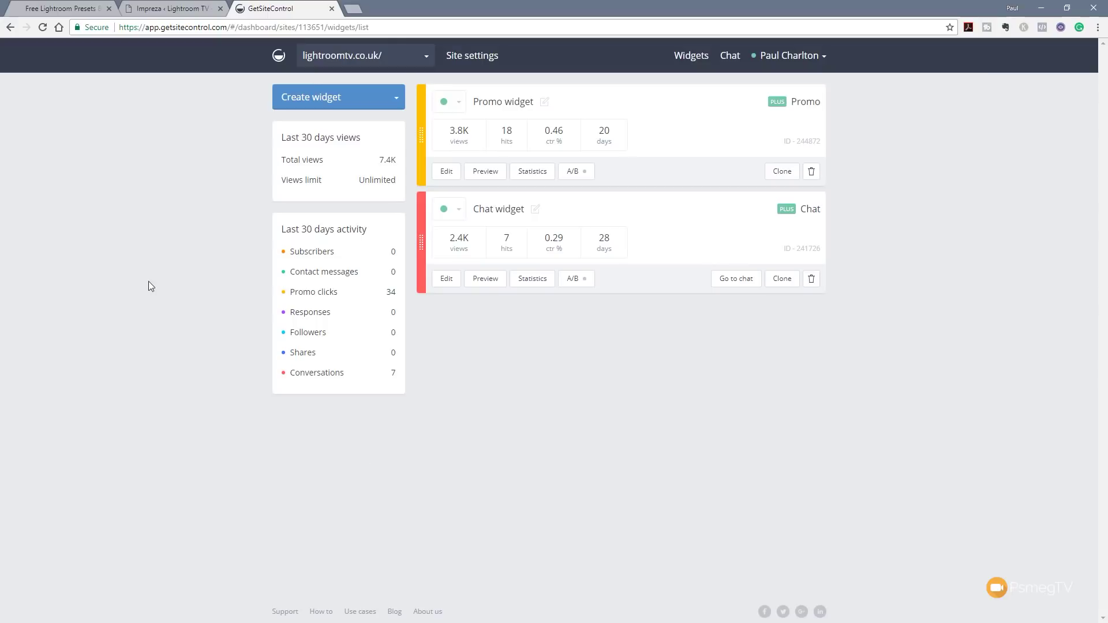
{"action": "left_click", "coordinate": [401, 98]}
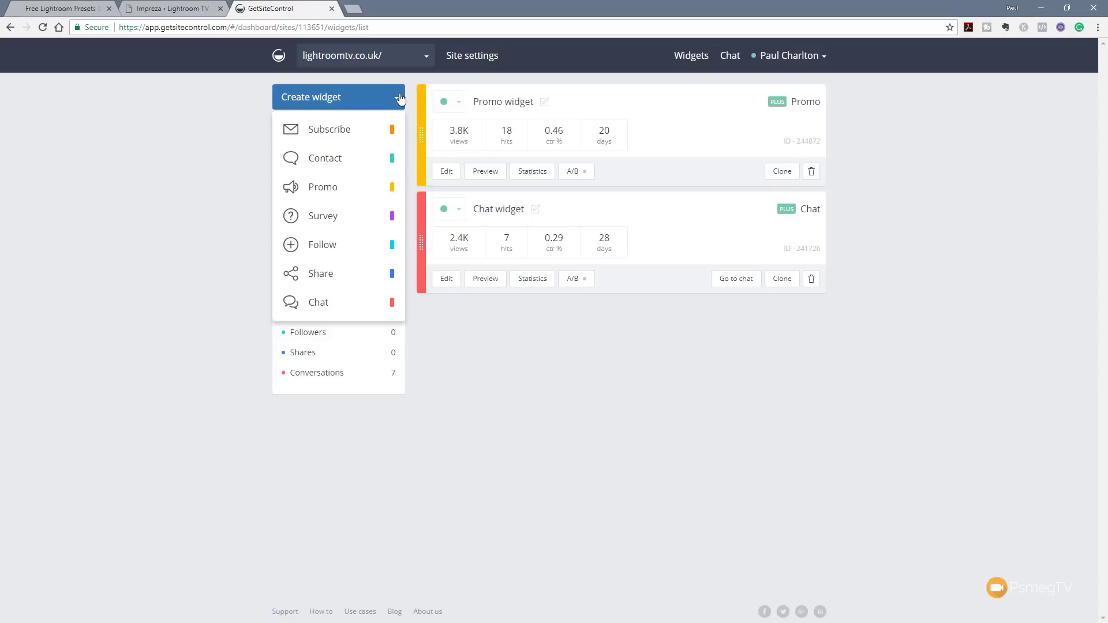
{"action": "left_click", "coordinate": [342, 216]}
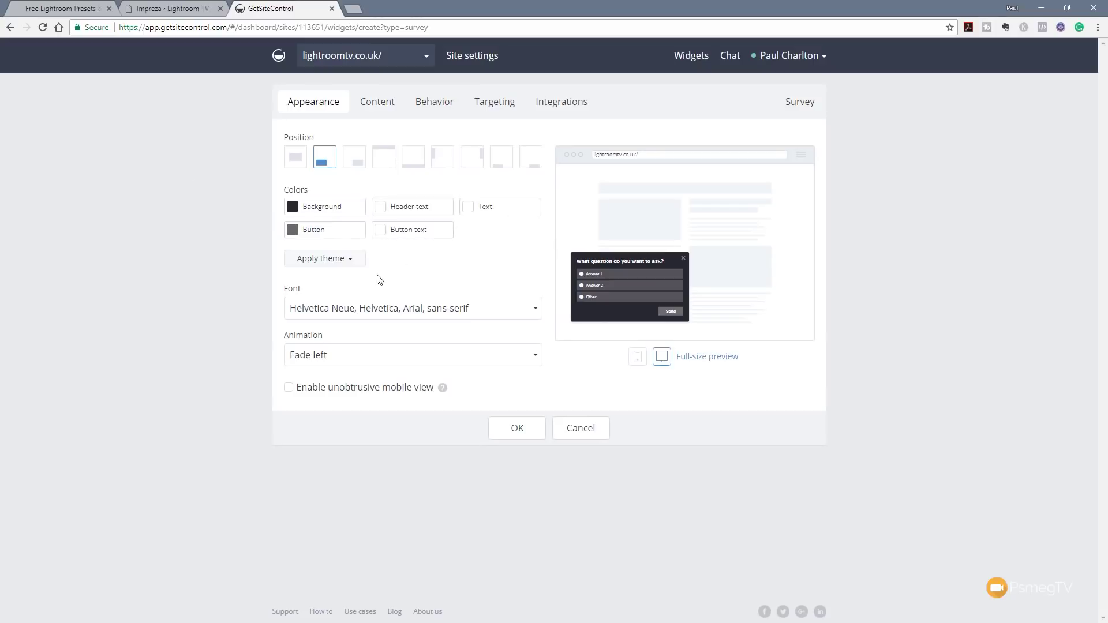
{"action": "left_click", "coordinate": [304, 166]}
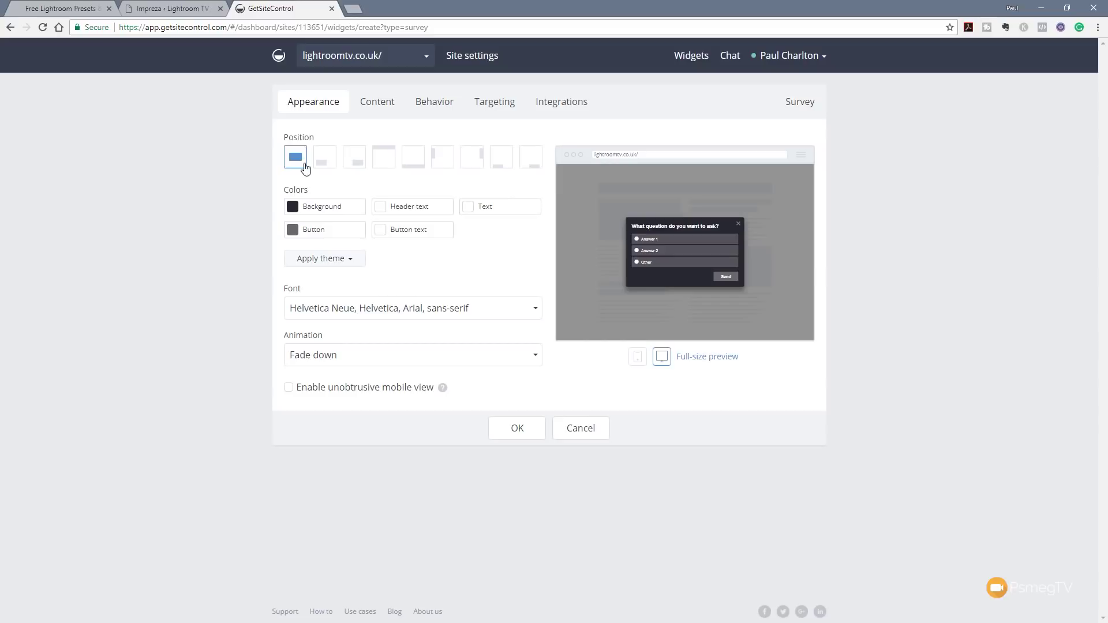
Step: Review the Survey widget's content settings, expanding the first question to examine its wording, description and answer options
{"action": "left_click", "coordinate": [382, 108]}
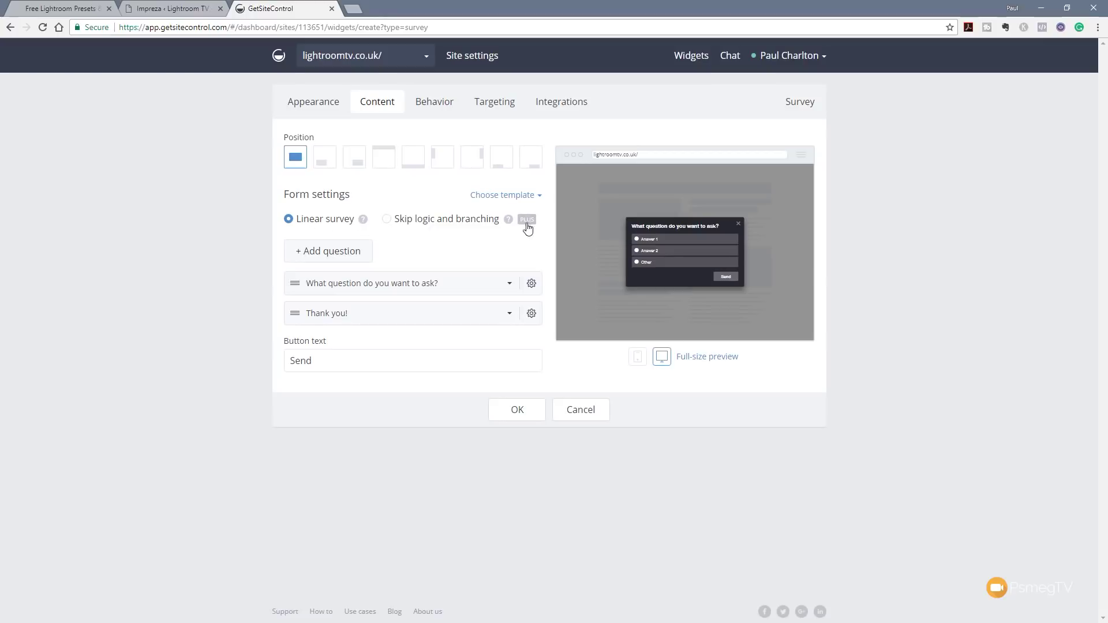
{"action": "mouse_move", "coordinate": [529, 225]}
{"action": "left_click", "coordinate": [503, 284]}
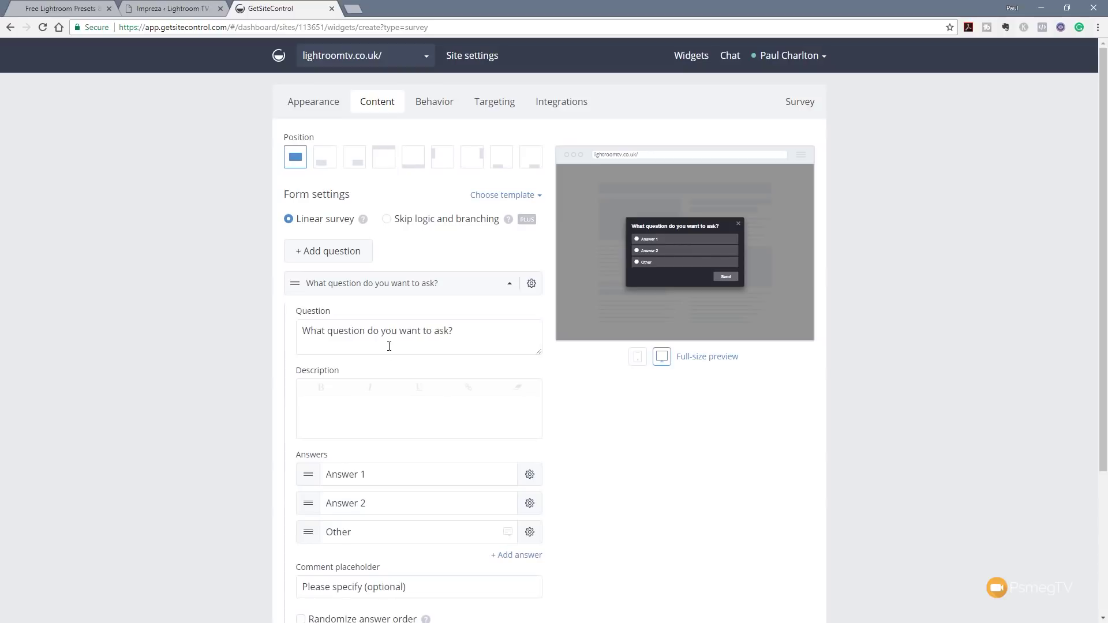
{"action": "scroll", "coordinate": [428, 355], "scroll_direction": "down", "scroll_amount": 3}
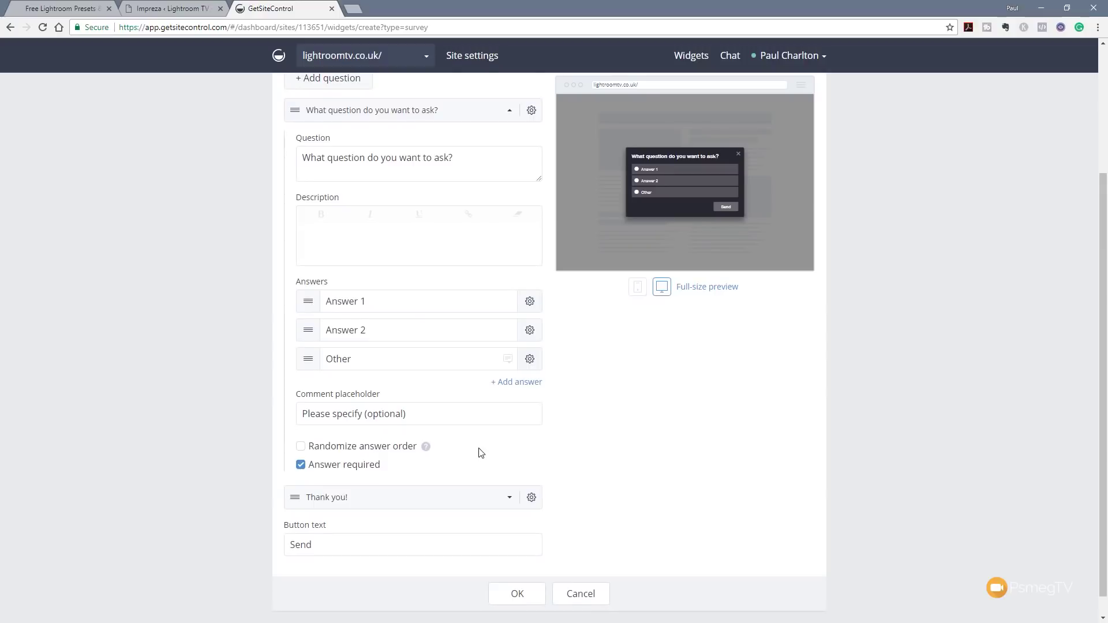
{"action": "scroll", "coordinate": [481, 452], "scroll_direction": "up", "scroll_amount": 3}
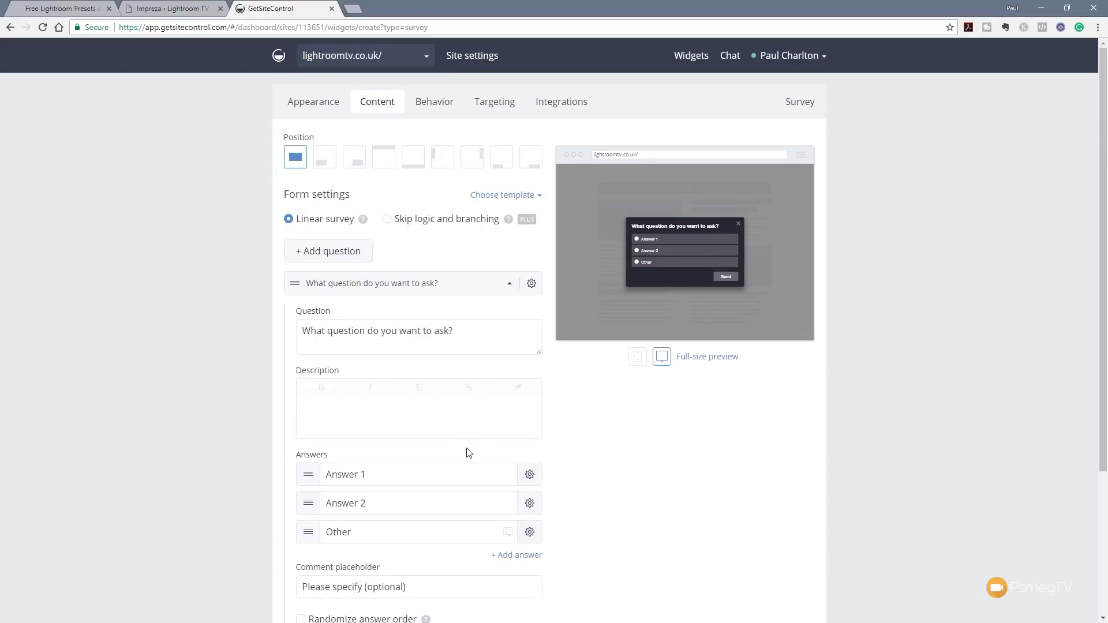
Step: Review the Survey widget's behavior, targeting and integration settings, including the list of third-party applications
{"action": "left_click", "coordinate": [443, 113]}
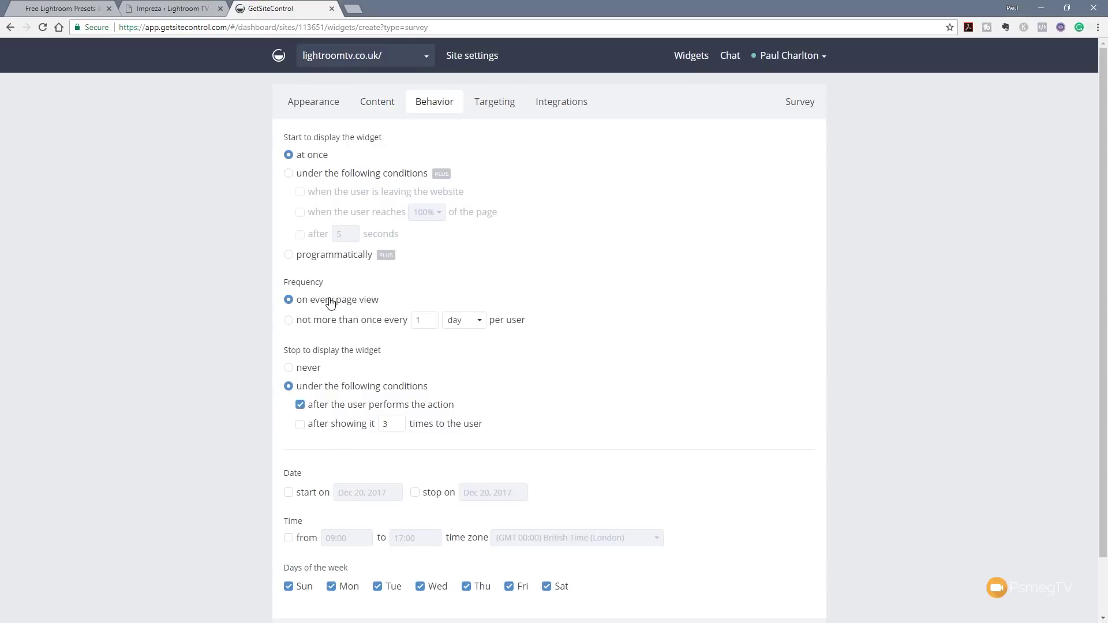
{"action": "left_click", "coordinate": [496, 104]}
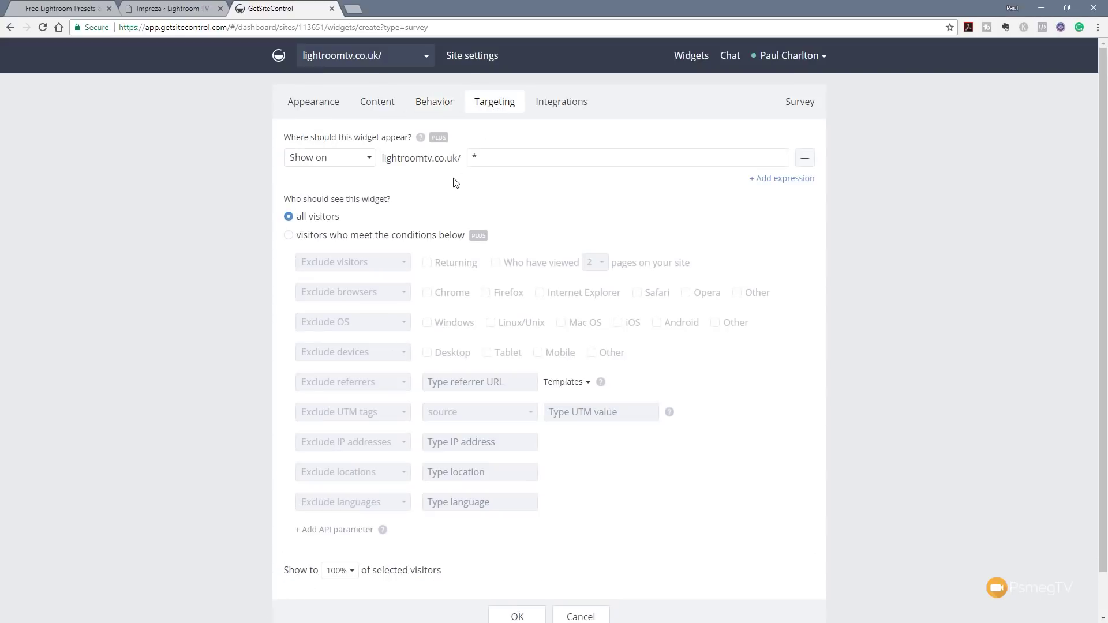
{"action": "left_click", "coordinate": [570, 110]}
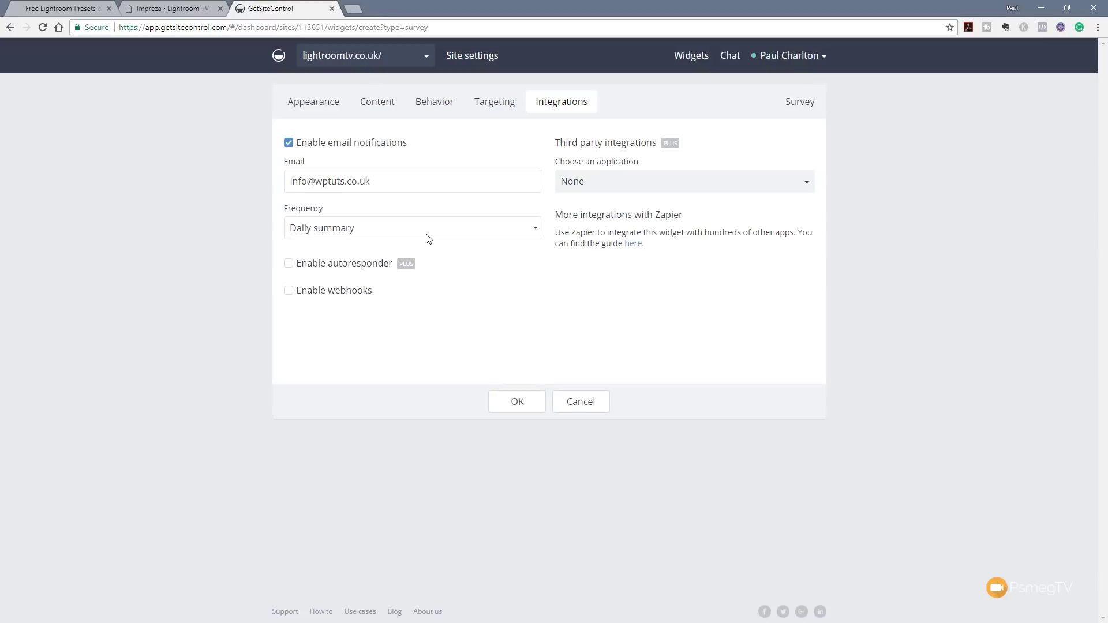
{"action": "left_click", "coordinate": [672, 182]}
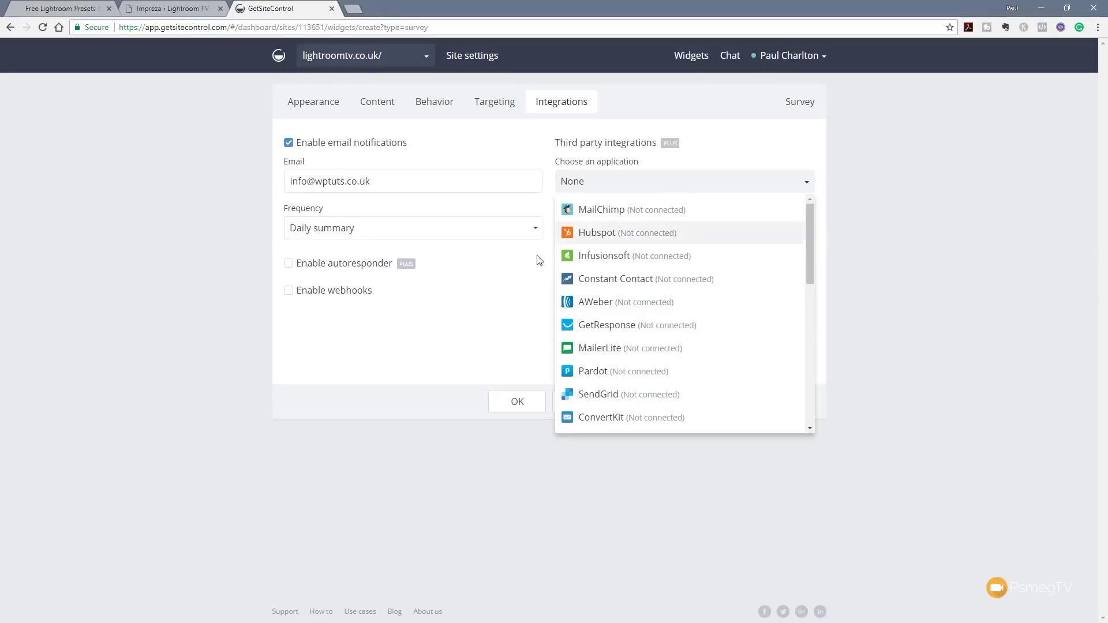
{"action": "left_click", "coordinate": [439, 346]}
Step: Enable the autoresponder for the Survey widget, then save the widget and activate it on the site
{"action": "left_click", "coordinate": [289, 263]}
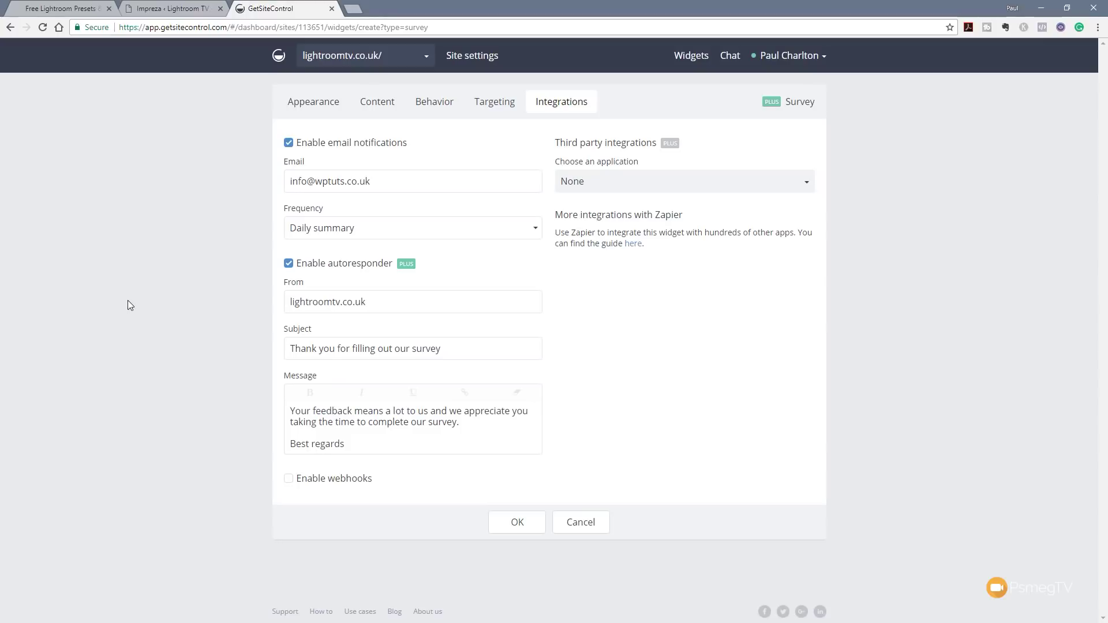
{"action": "left_click", "coordinate": [514, 526]}
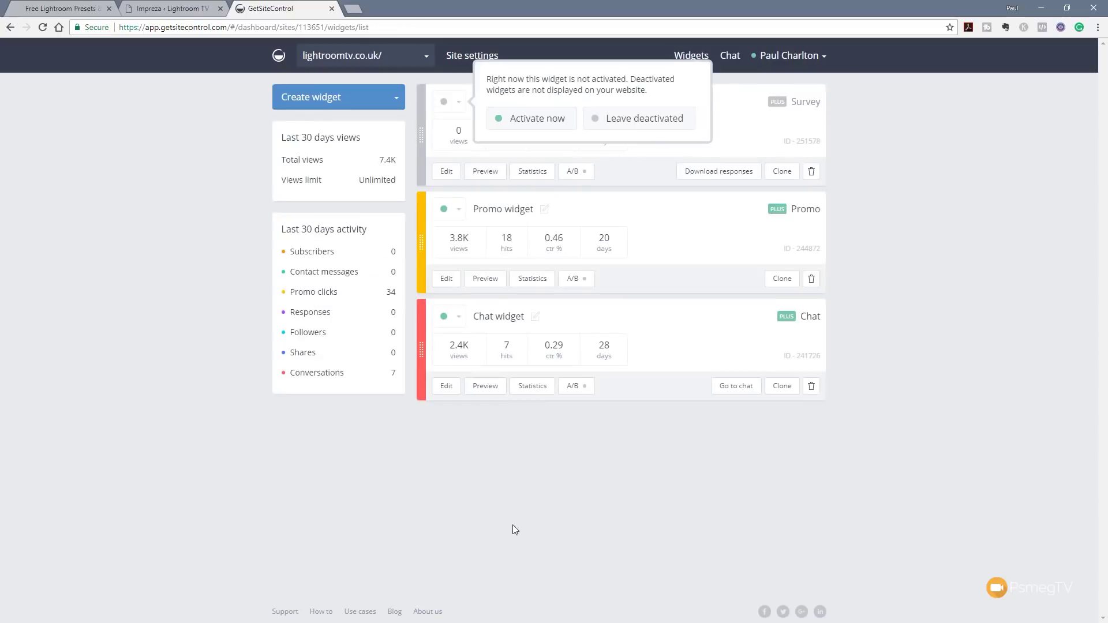
{"action": "left_click", "coordinate": [559, 128]}
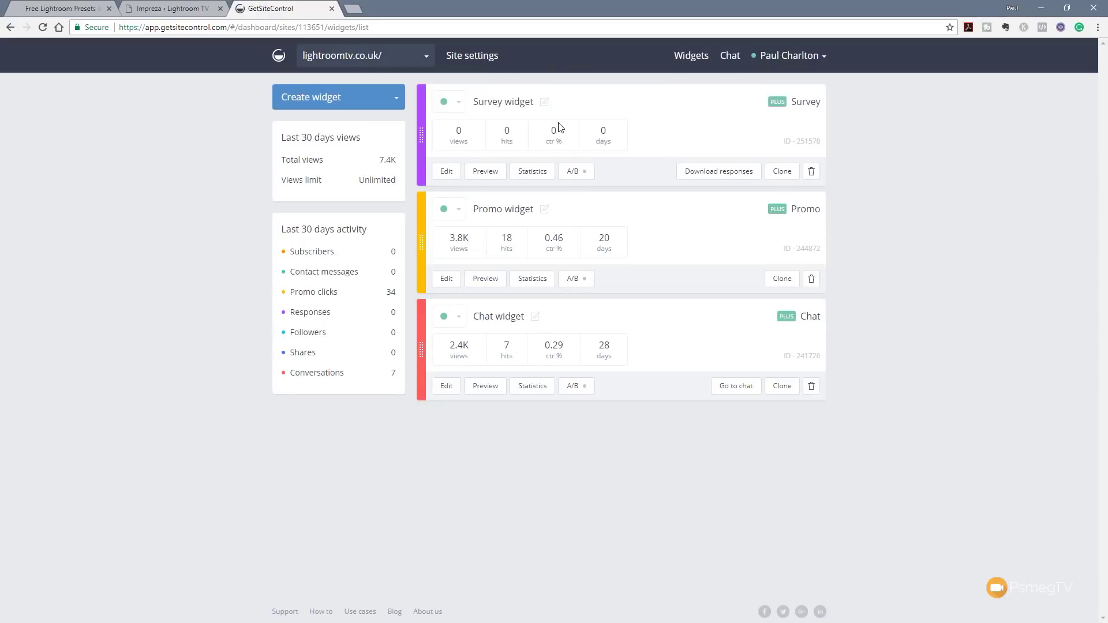
Step: Reload the LightroomTV home page to check the survey pop-up and dismiss it
{"action": "left_click", "coordinate": [79, 10]}
{"action": "left_click", "coordinate": [43, 28]}
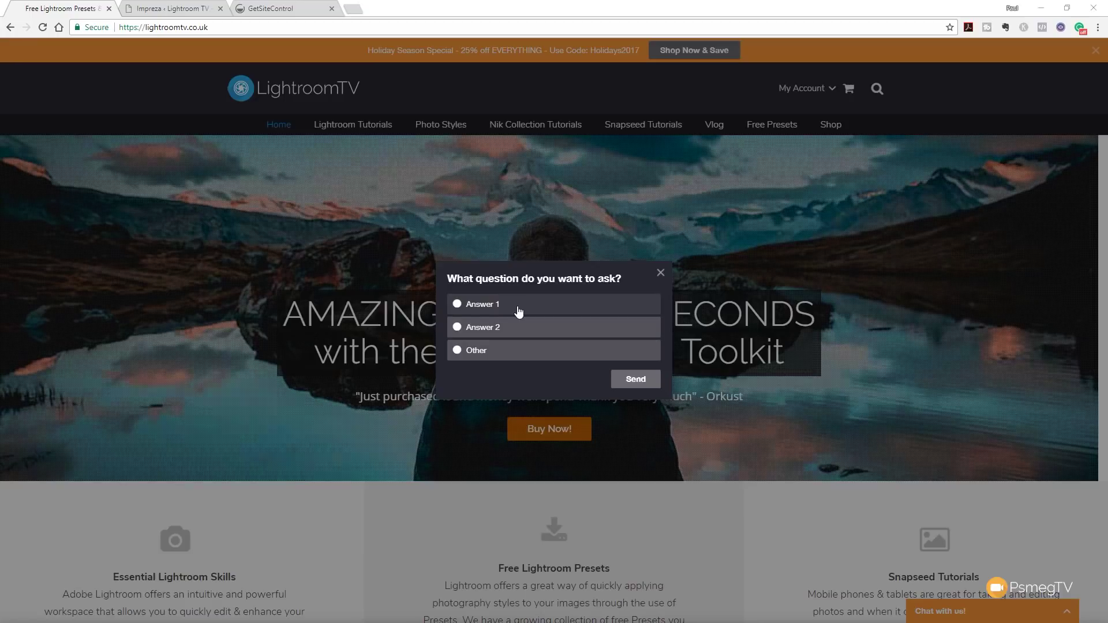
{"action": "left_click", "coordinate": [660, 273]}
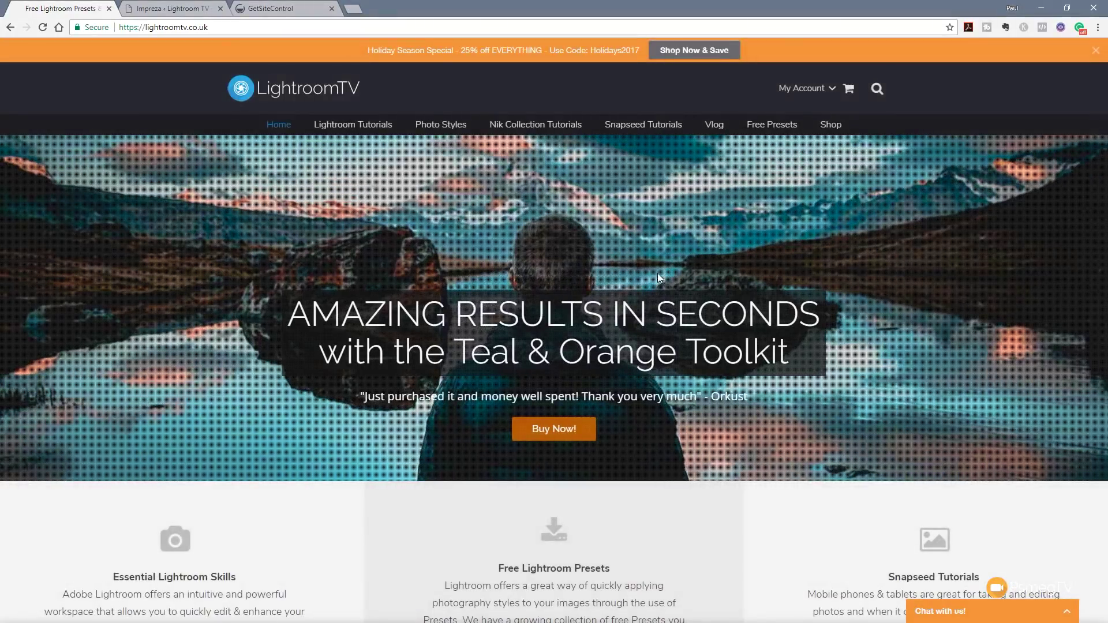
Step: Open the Survey widget for editing in GetSiteControl and read the help note on the unobtrusive mobile view
{"action": "left_click", "coordinate": [262, 11]}
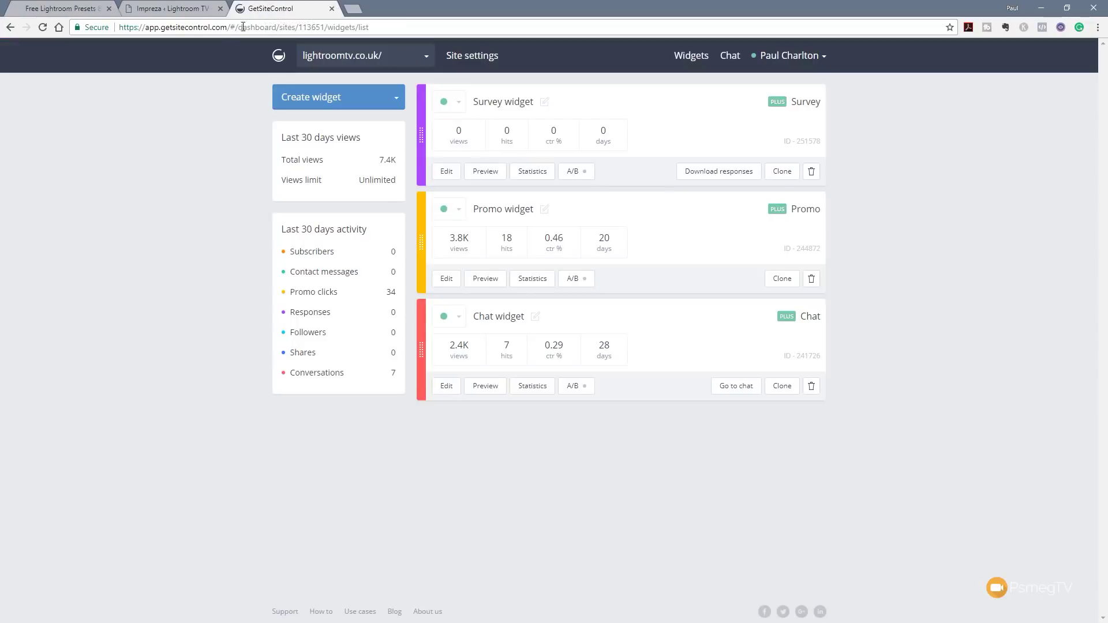
{"action": "left_click", "coordinate": [446, 171]}
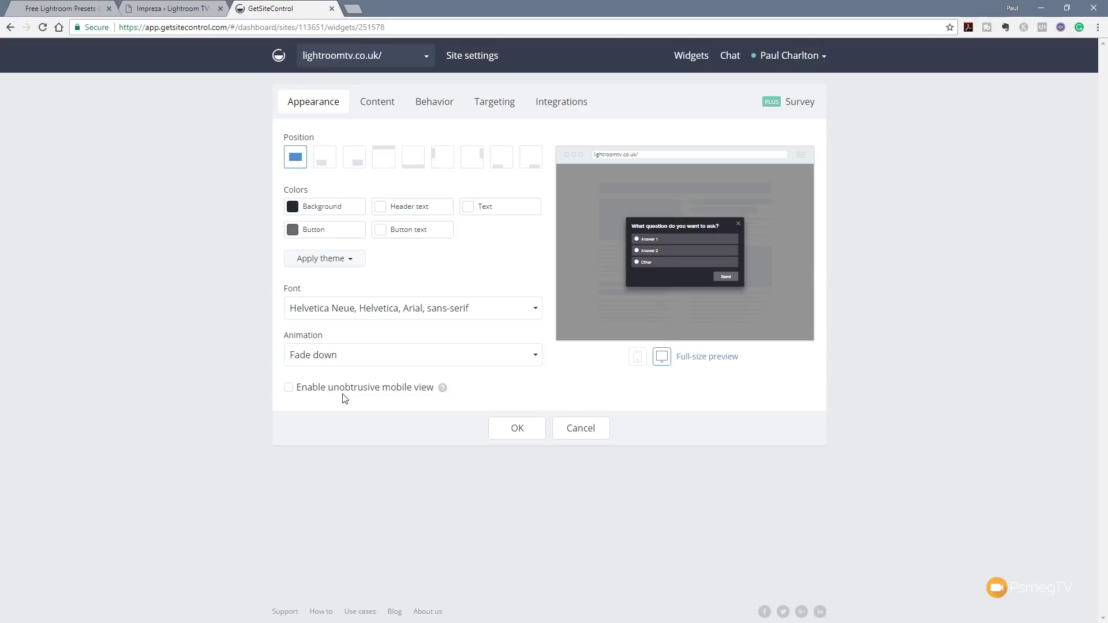
{"action": "left_click", "coordinate": [443, 388]}
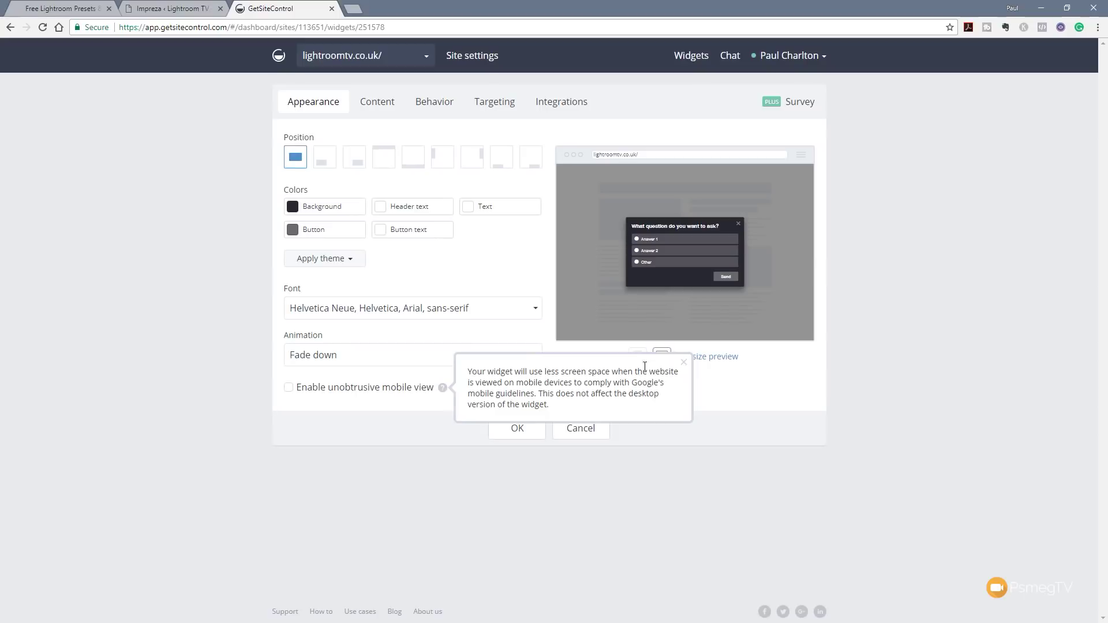
{"action": "left_click", "coordinate": [683, 362]}
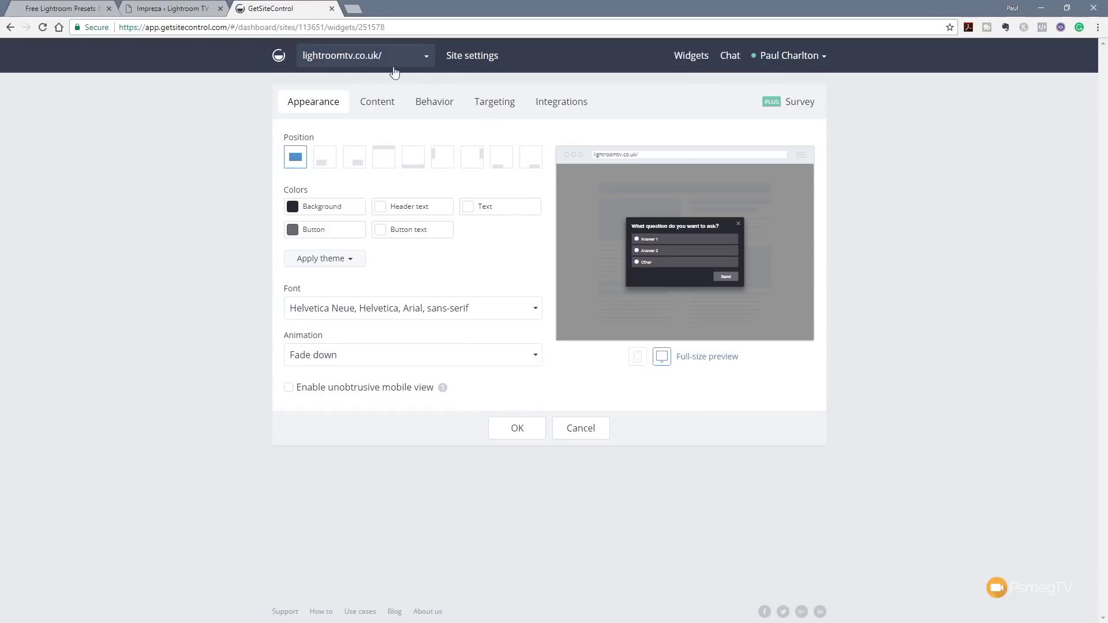
Step: Return to the widget list and deactivate the Survey widget
{"action": "left_click", "coordinate": [279, 56]}
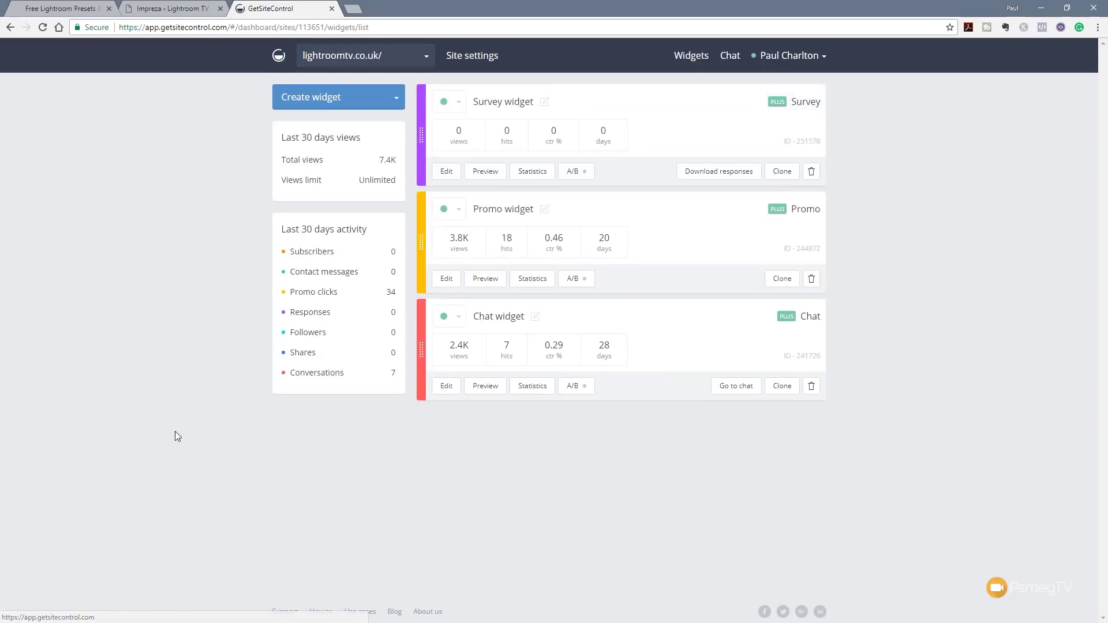
{"action": "left_click", "coordinate": [459, 102]}
{"action": "left_click", "coordinate": [465, 153]}
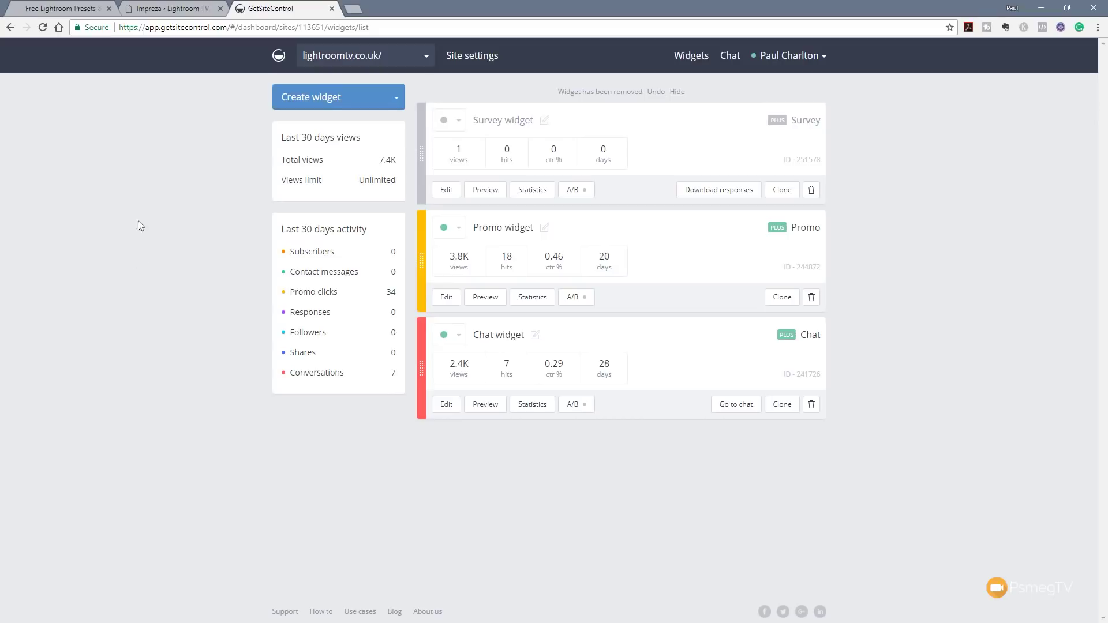
Step: Start a new Subscribe widget and review its appearance, content, success page, behavior and targeting settings
{"action": "left_click", "coordinate": [399, 104]}
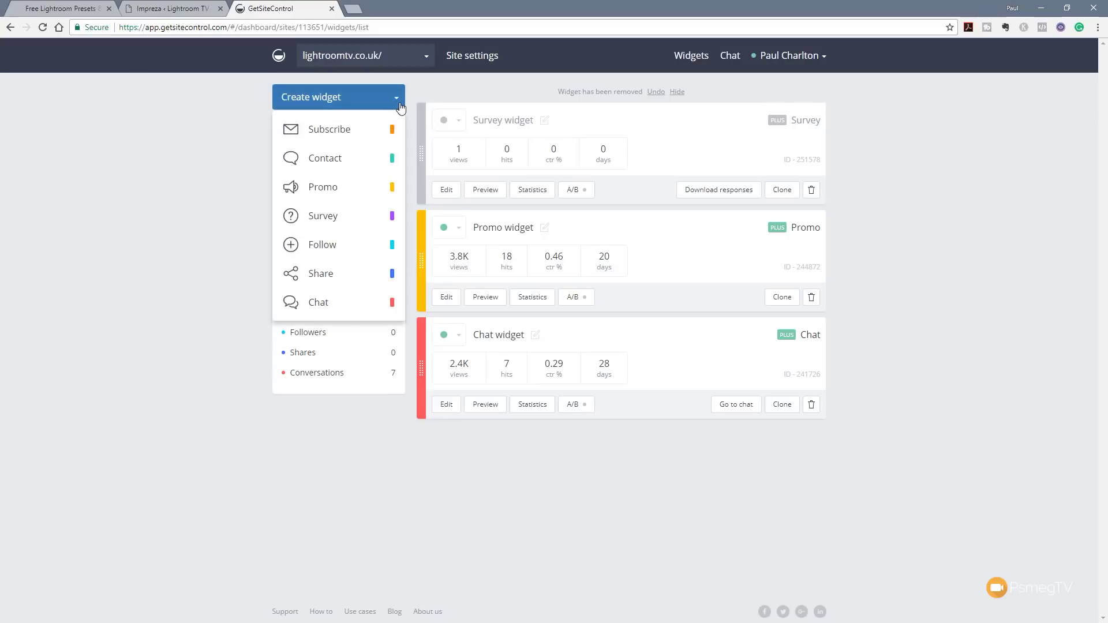
{"action": "left_click", "coordinate": [352, 141]}
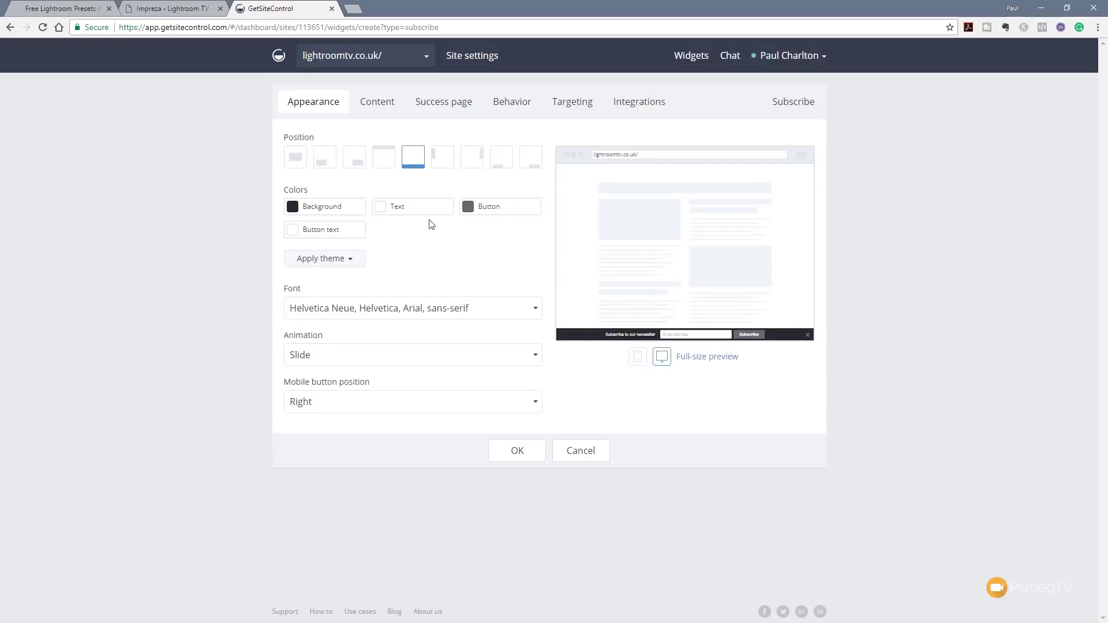
{"action": "left_click", "coordinate": [369, 113]}
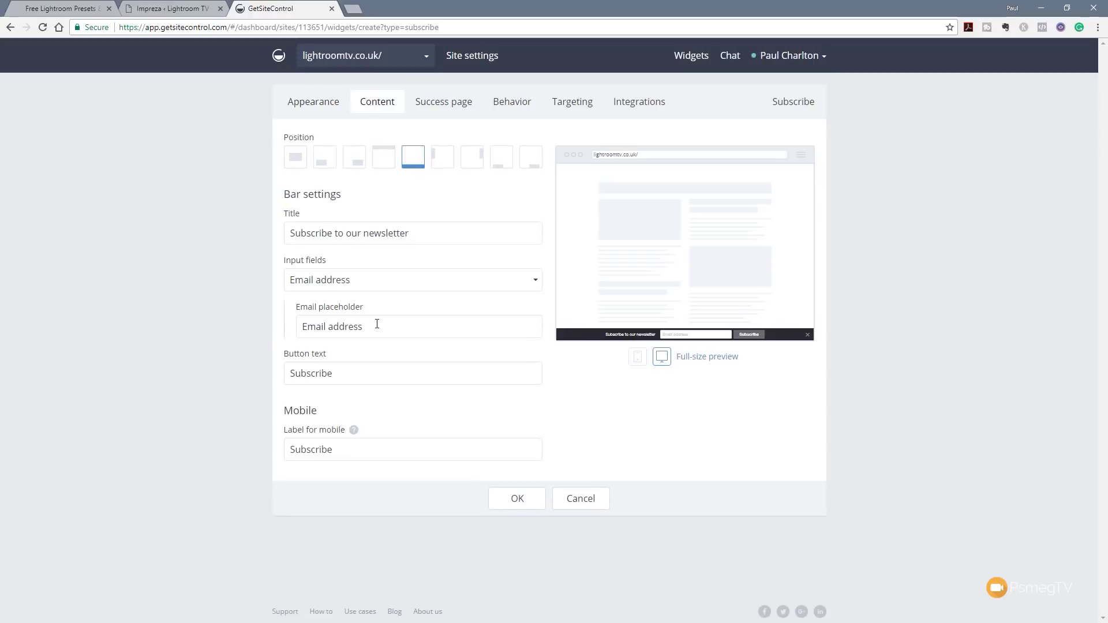
{"action": "left_click", "coordinate": [467, 110]}
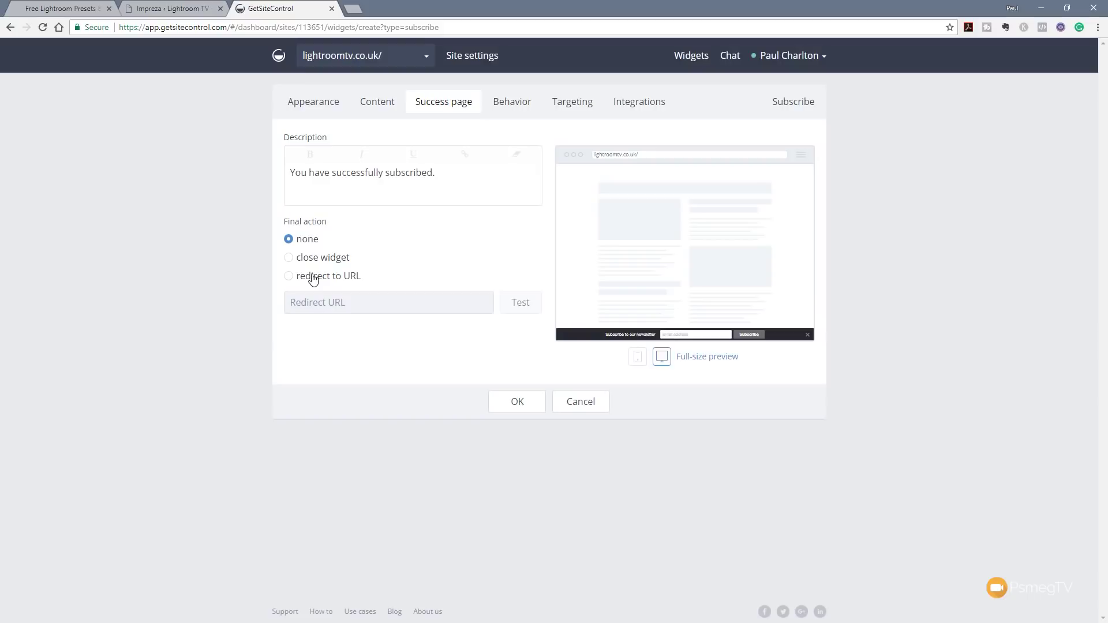
{"action": "left_click", "coordinate": [506, 115]}
{"action": "left_click", "coordinate": [558, 114]}
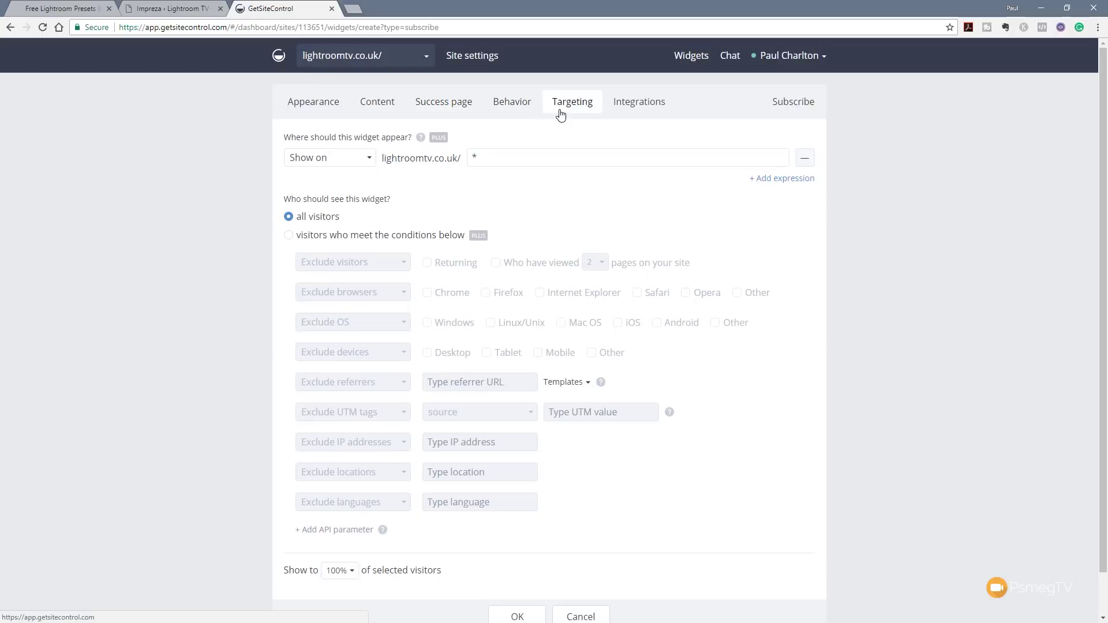
Step: Review the Subscribe widget's integration settings and the available third-party applications, and discard the new widget
{"action": "left_click", "coordinate": [645, 103]}
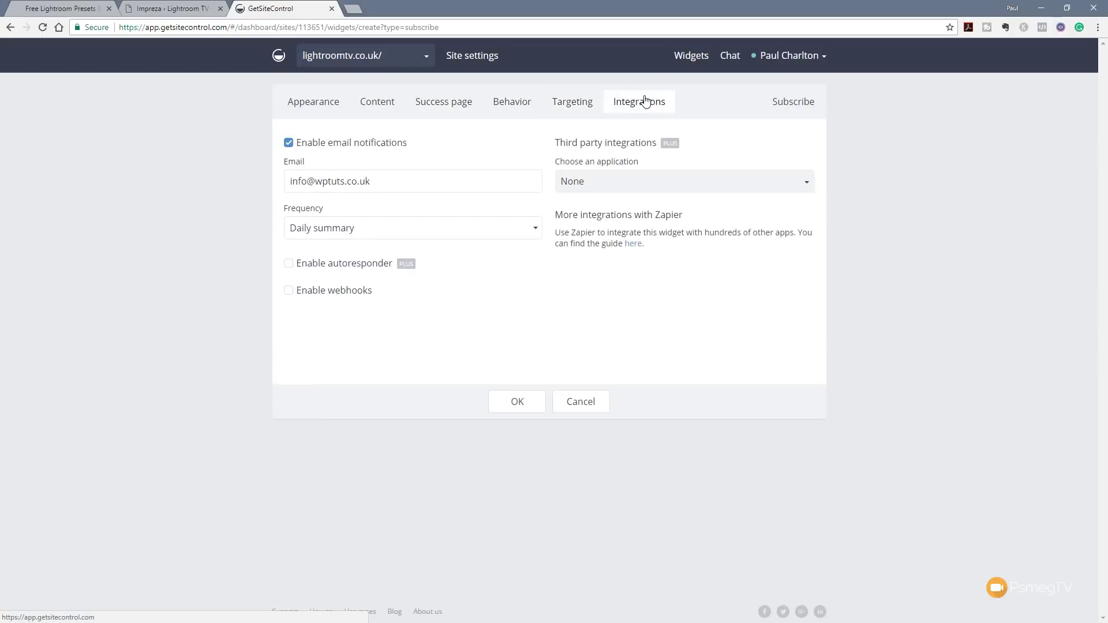
{"action": "left_click", "coordinate": [627, 196]}
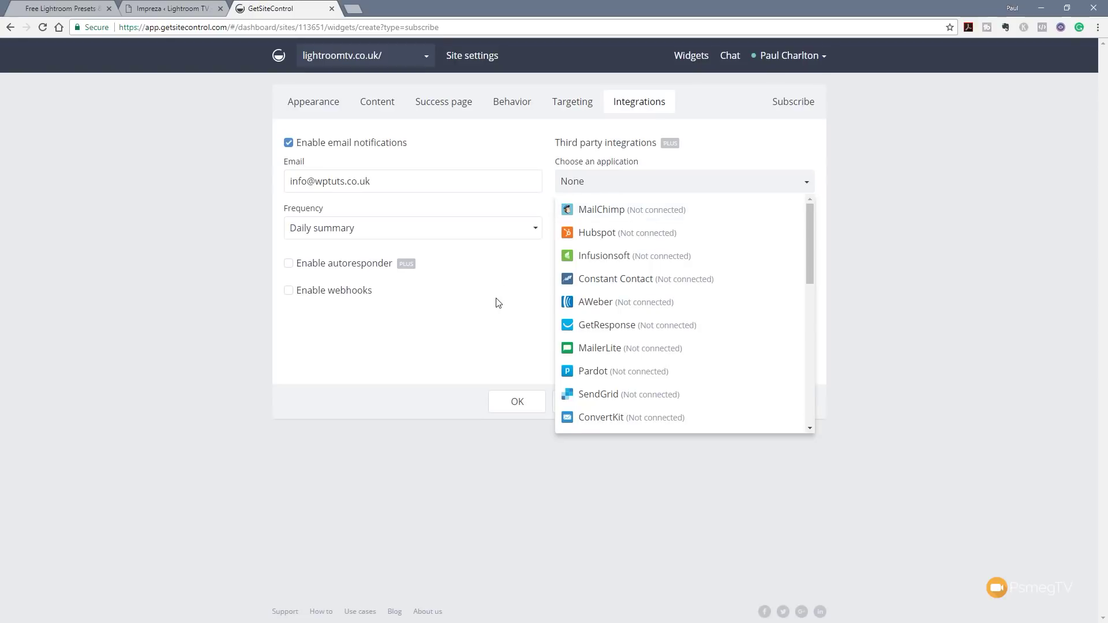
{"action": "left_click", "coordinate": [410, 329]}
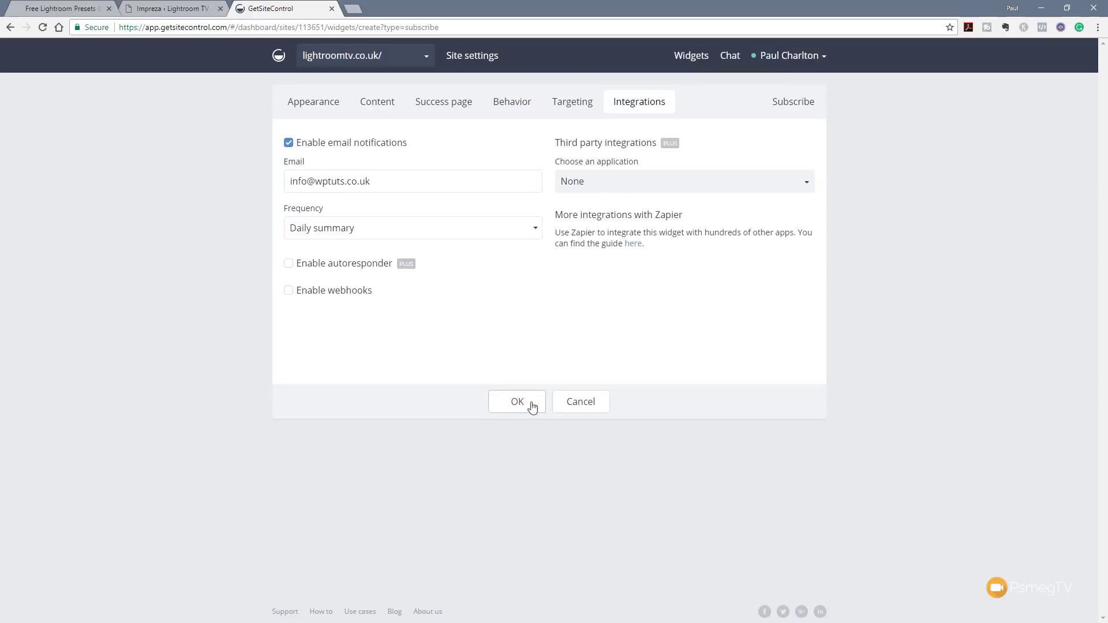
{"action": "left_click", "coordinate": [577, 405]}
Step: Start a new Share widget and review its appearance, content, behavior and targeting settings
{"action": "left_click", "coordinate": [378, 96]}
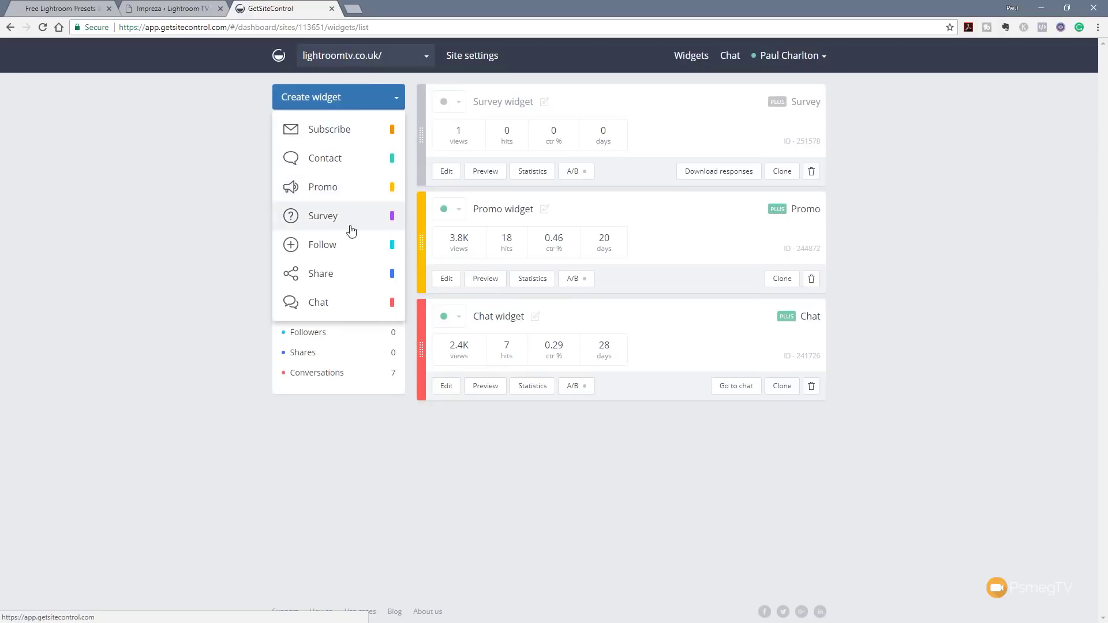
{"action": "left_click", "coordinate": [350, 272]}
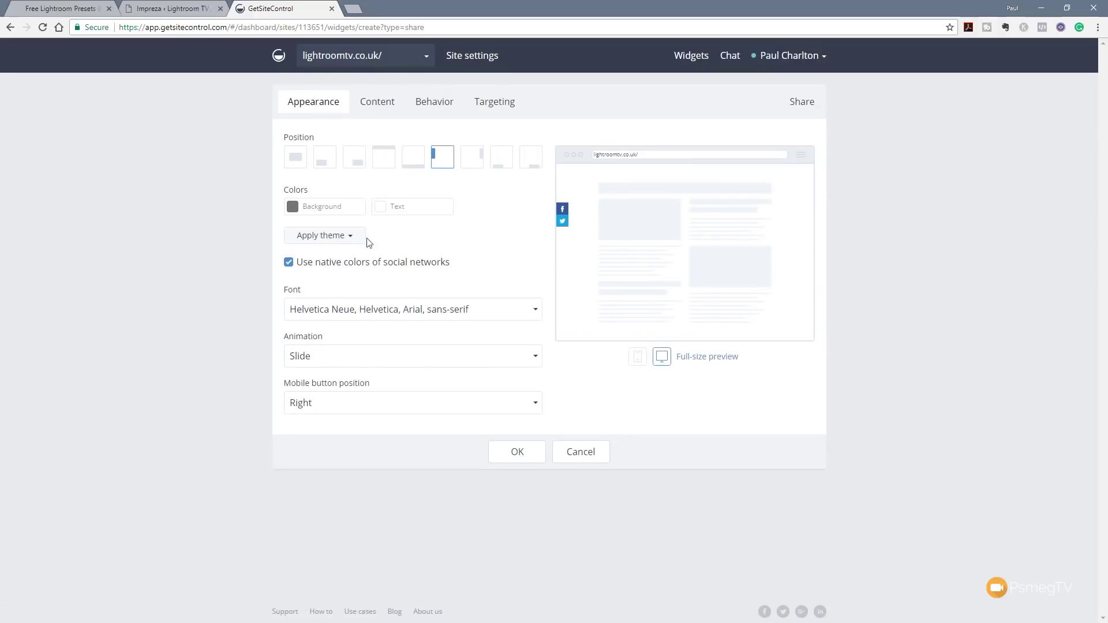
{"action": "left_click", "coordinate": [366, 109]}
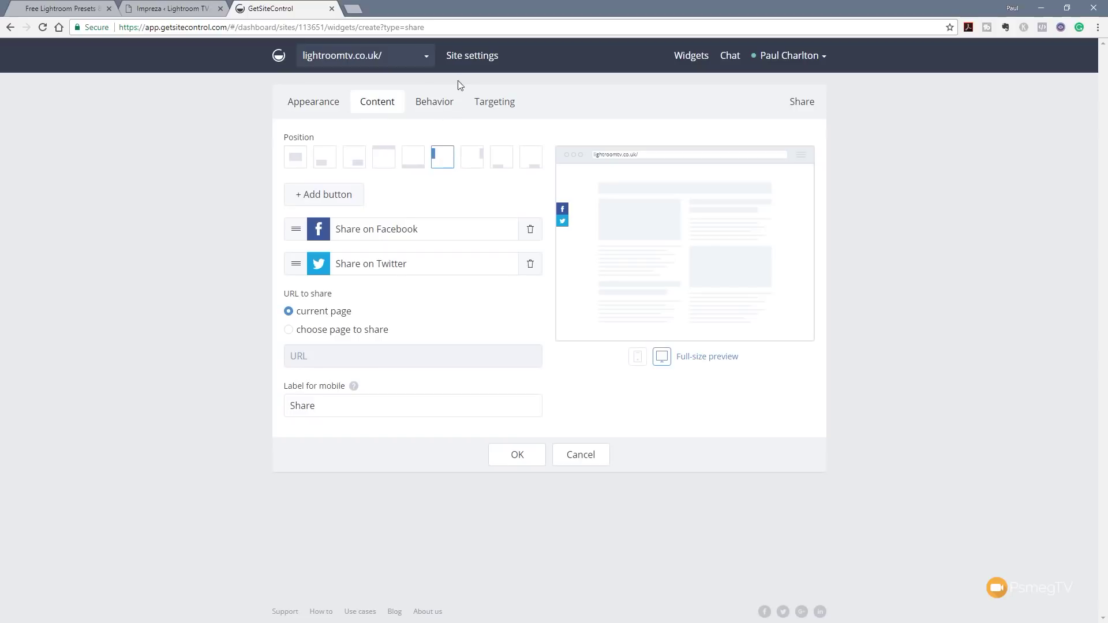
{"action": "left_click", "coordinate": [433, 101]}
{"action": "left_click", "coordinate": [477, 106]}
{"action": "left_click", "coordinate": [396, 110]}
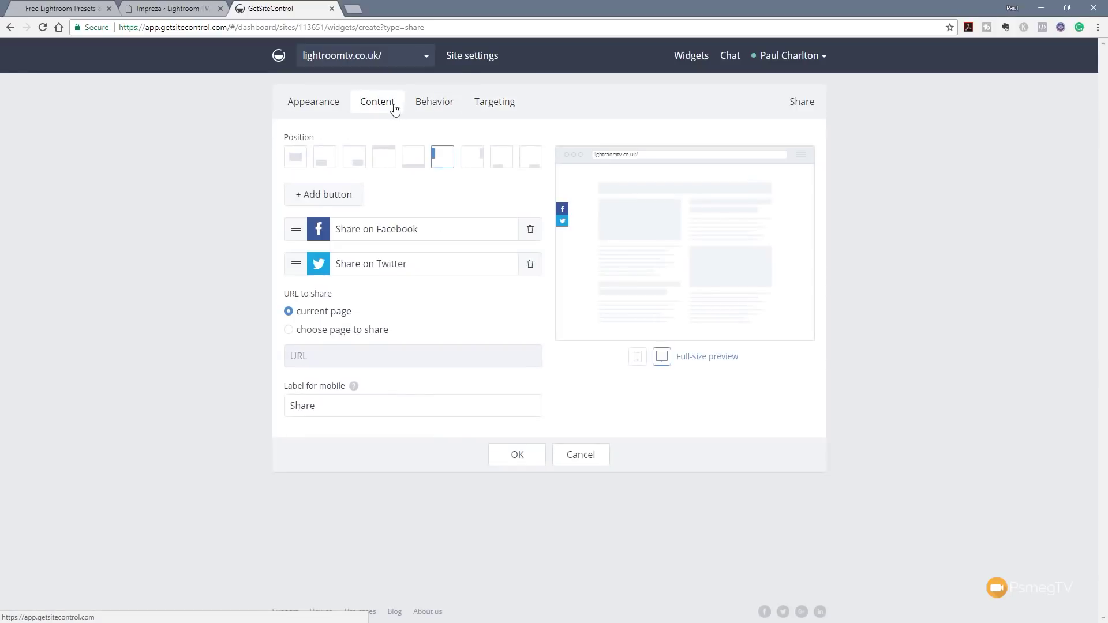